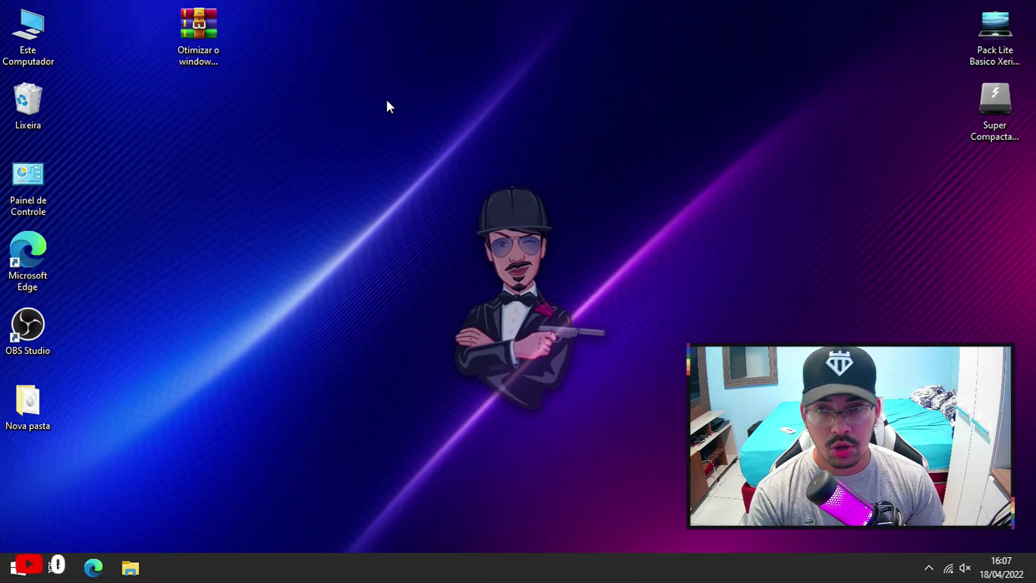
drag(199, 29, 310, 82)
click(303, 106)
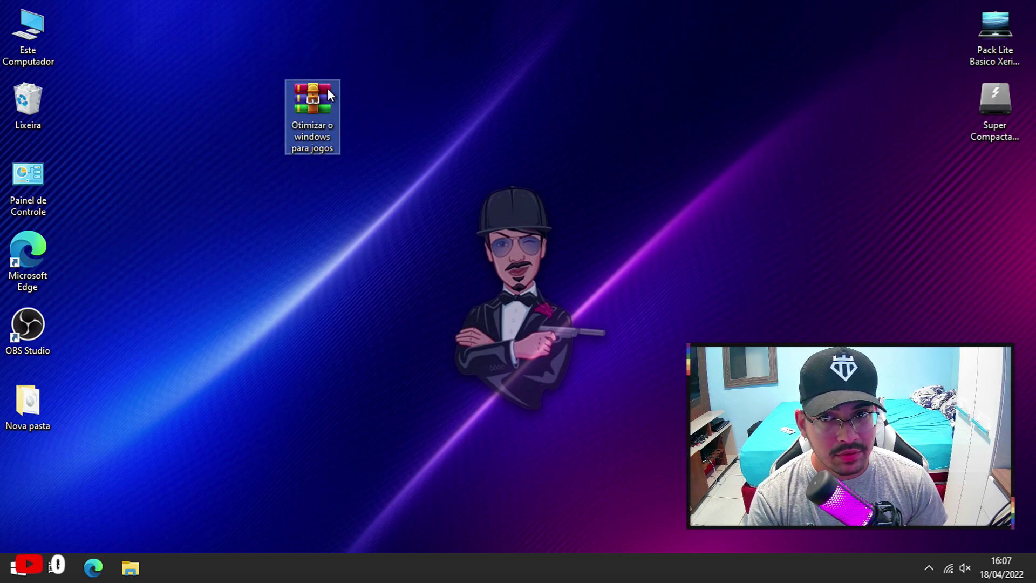
click(472, 99)
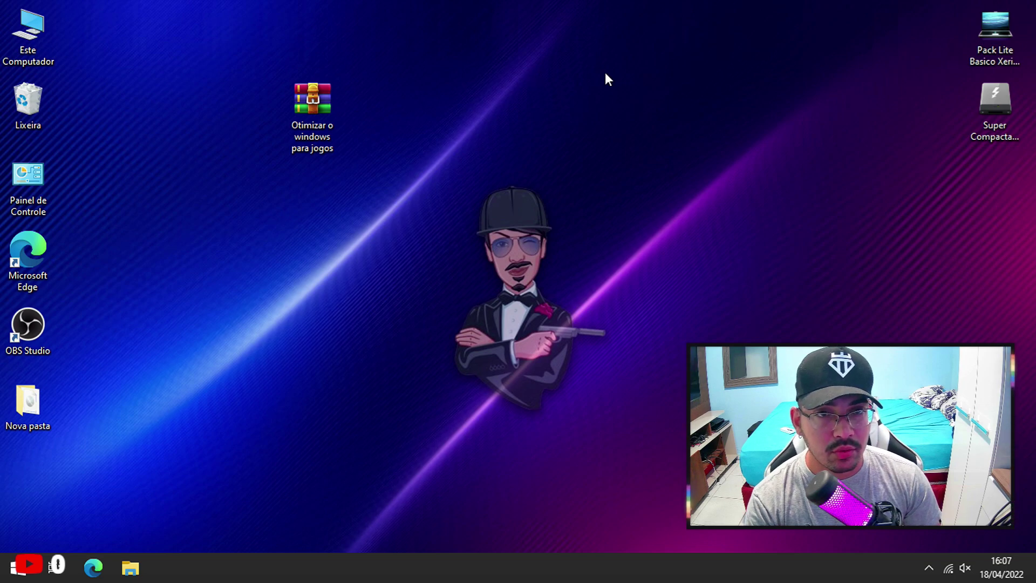
drag(917, 36, 839, 126)
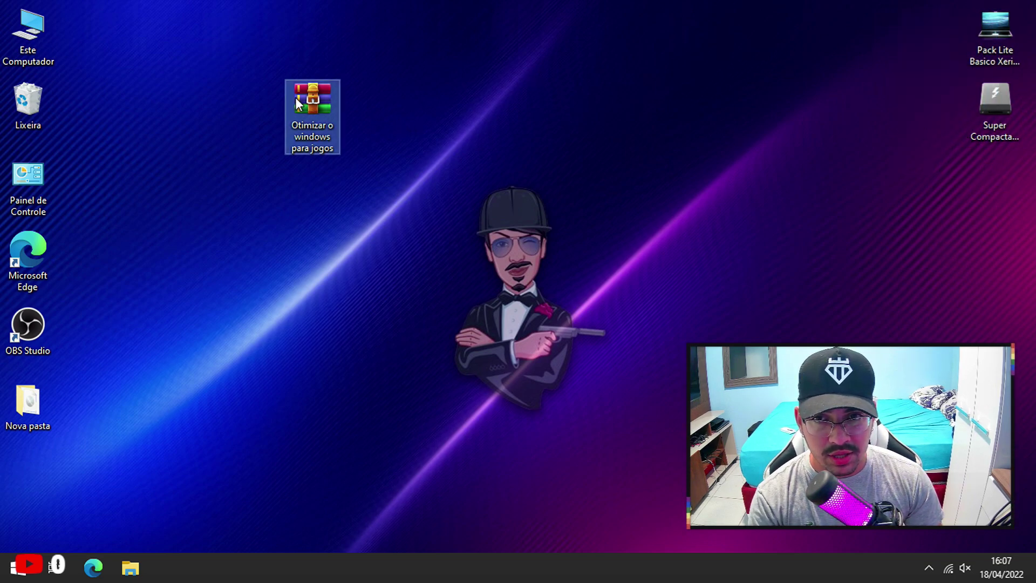
drag(914, 16, 1023, 145)
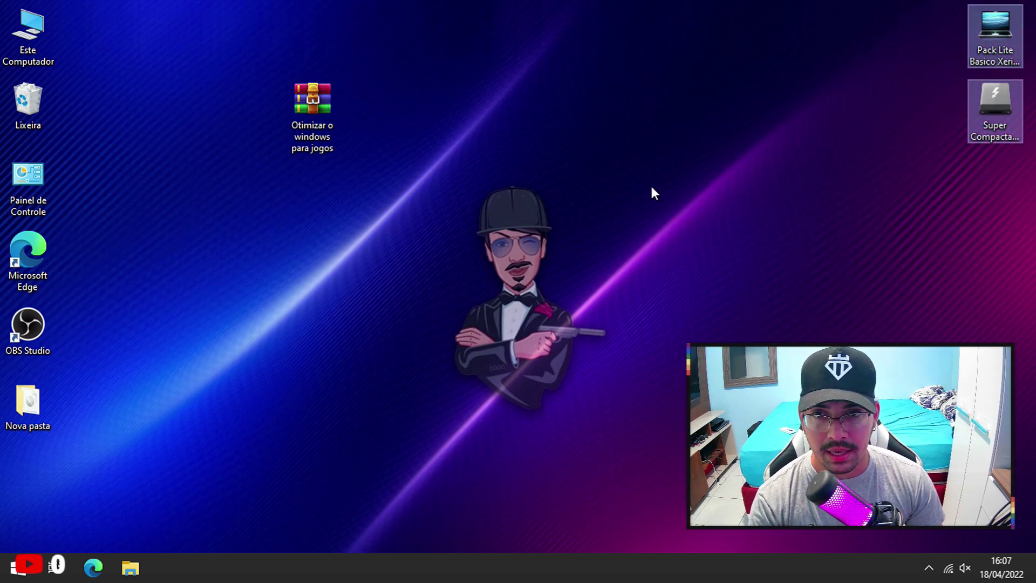
click(516, 181)
drag(302, 110, 321, 85)
click(248, 313)
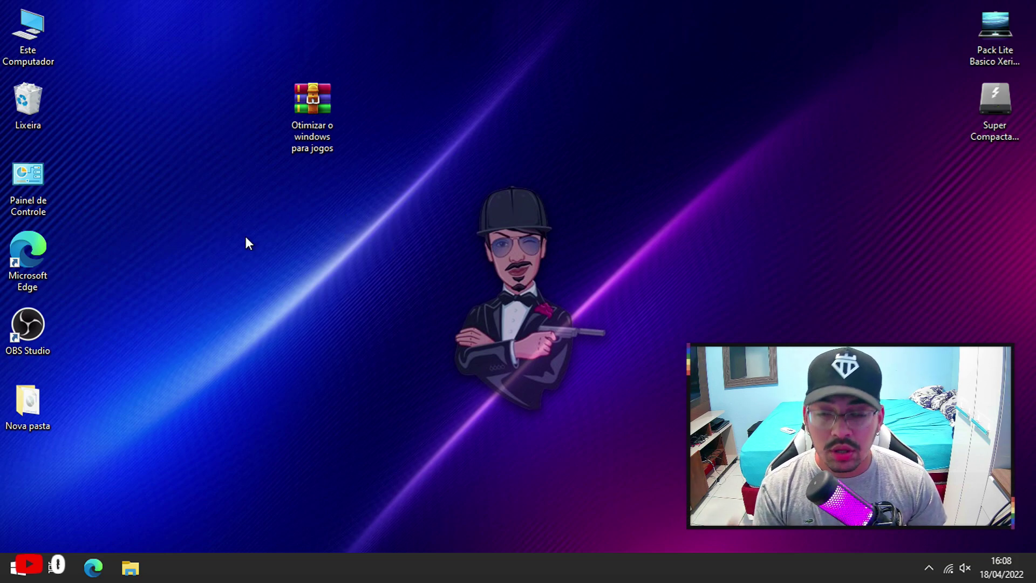
Search the system for "criar" and open the "Criar ponto de restauração" settings
click(17, 566)
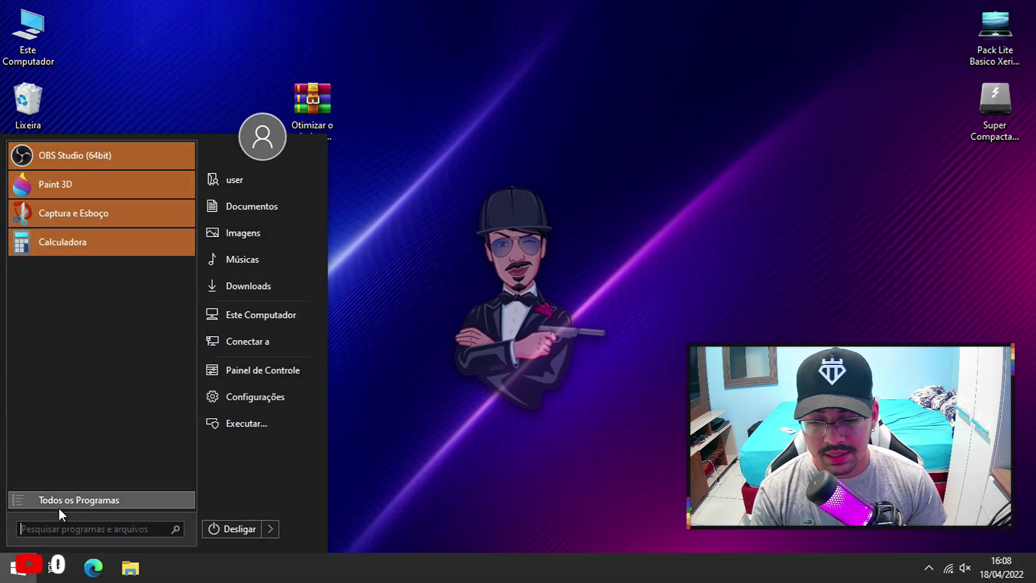
text(criar)
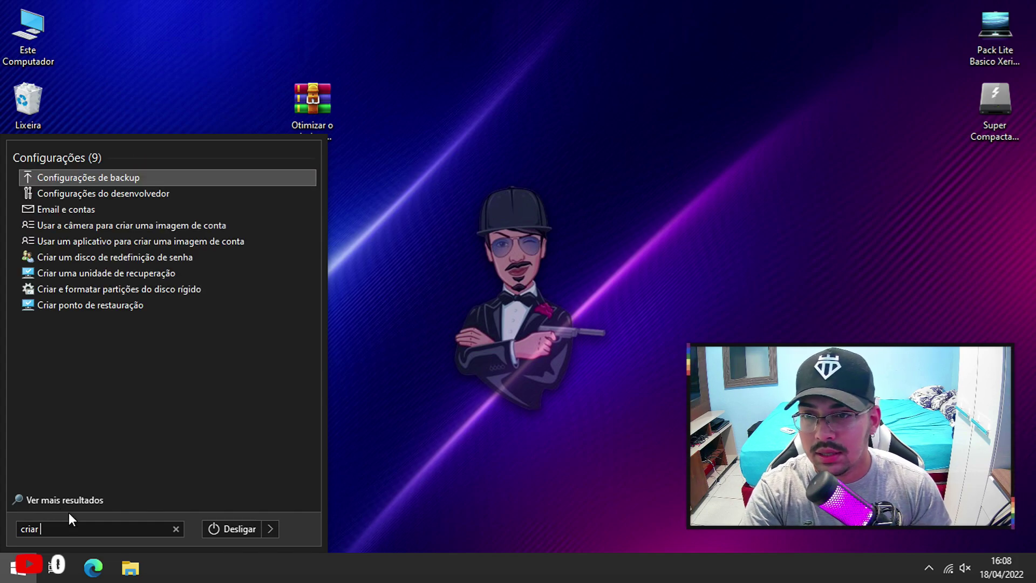
click(78, 307)
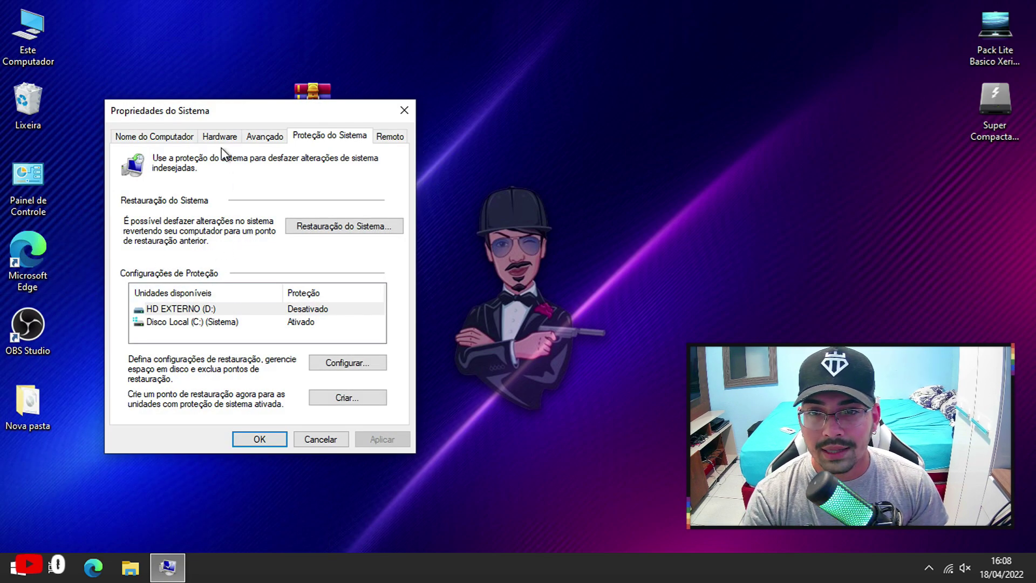
drag(211, 112, 252, 96)
Create a restore point for Disco Local (C:) with the description "aaaaaaaaaaaaa" and close the system properties
click(253, 308)
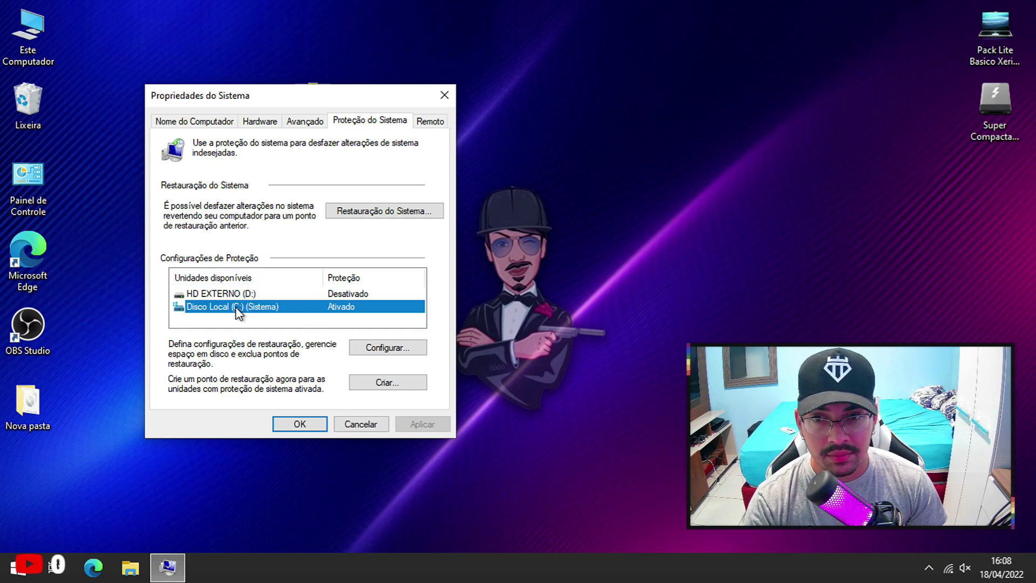
click(387, 382)
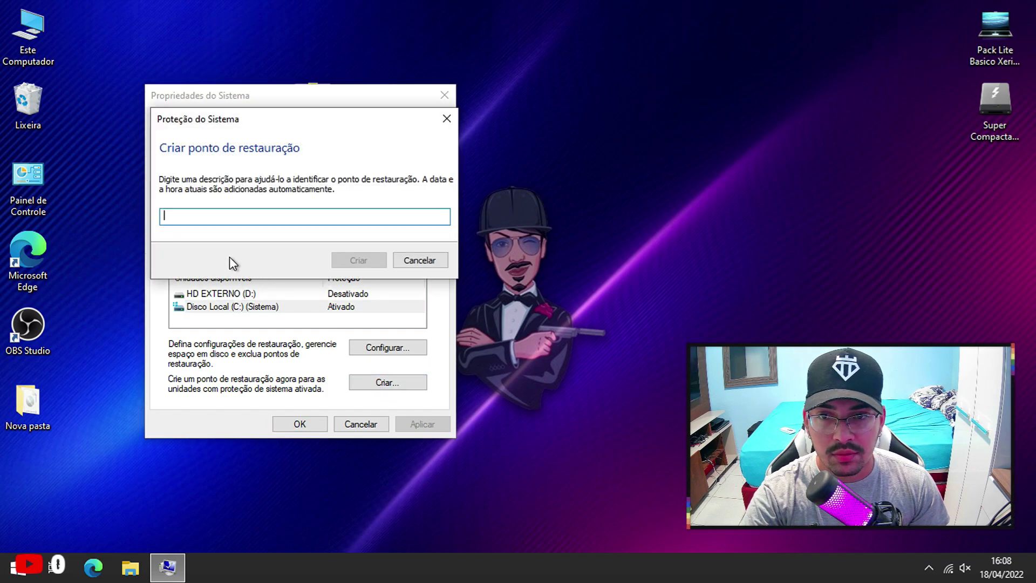
text(aaaaaaaaaaaaa)
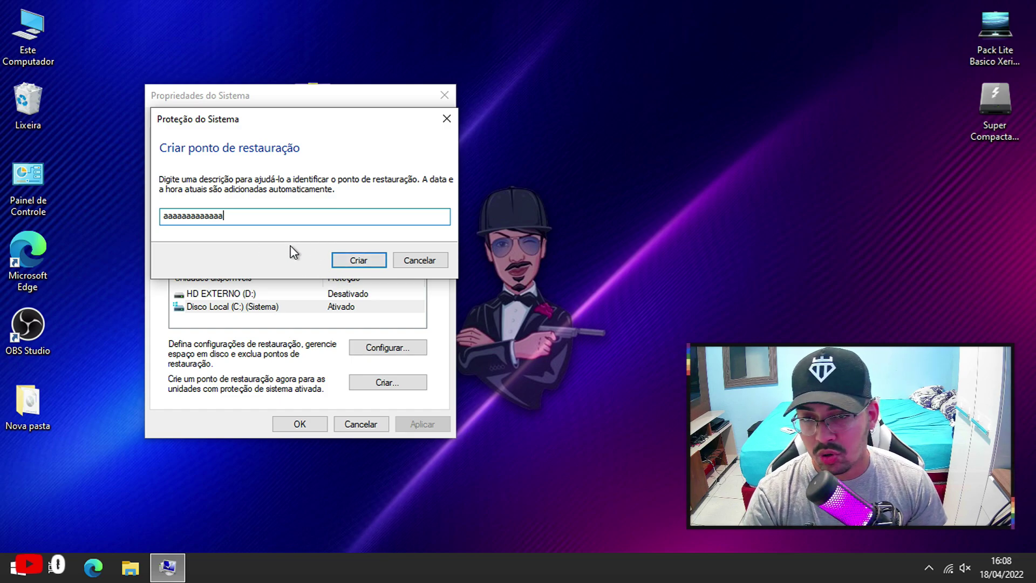
click(357, 263)
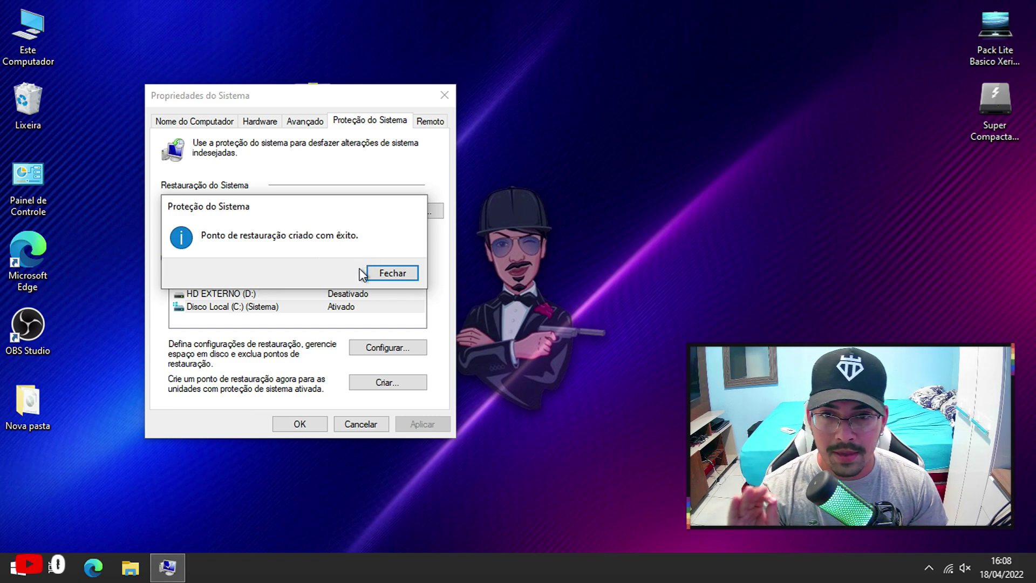
drag(233, 209, 279, 175)
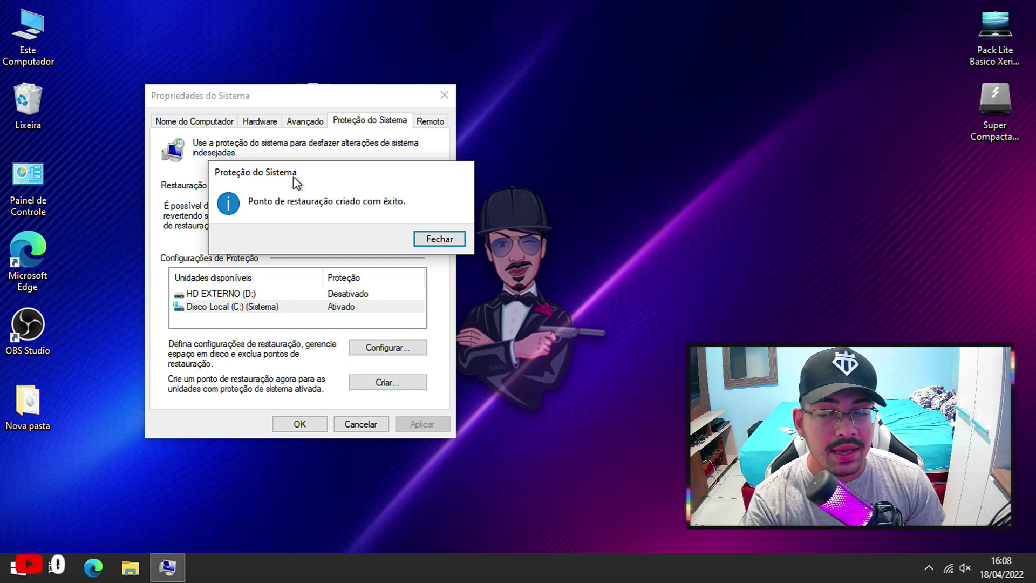
drag(284, 179, 275, 157)
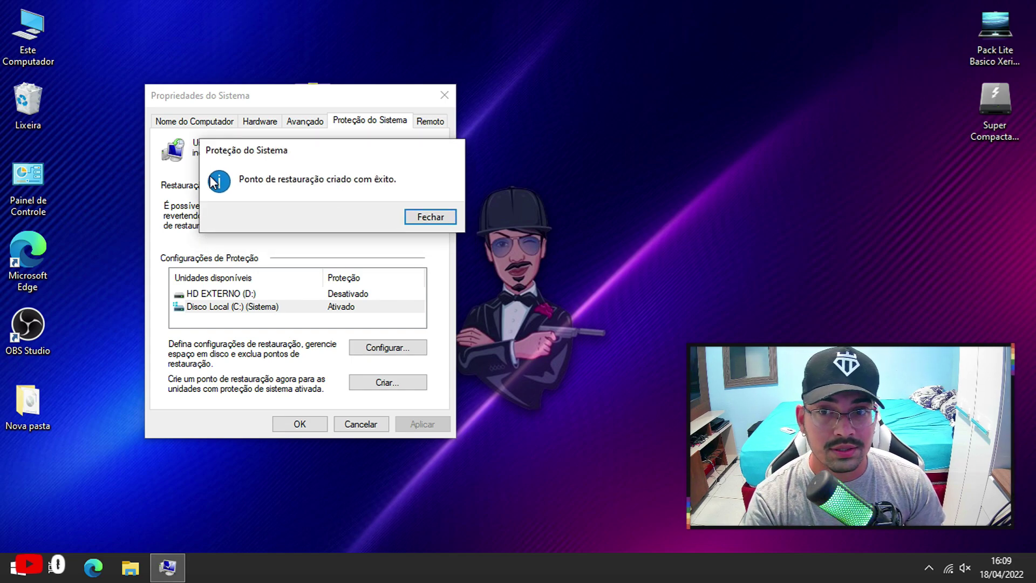
click(427, 217)
click(299, 424)
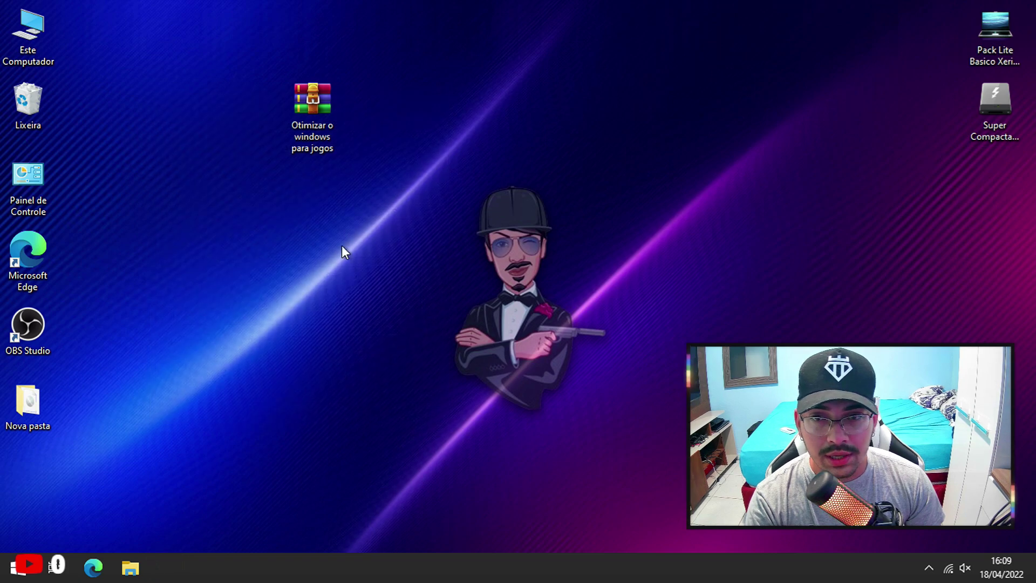
Extract the "Otimizar o windows para jogos" archive into a folder of the same name on the desktop
right_click(315, 131)
drag(321, 105, 353, 91)
click(270, 111)
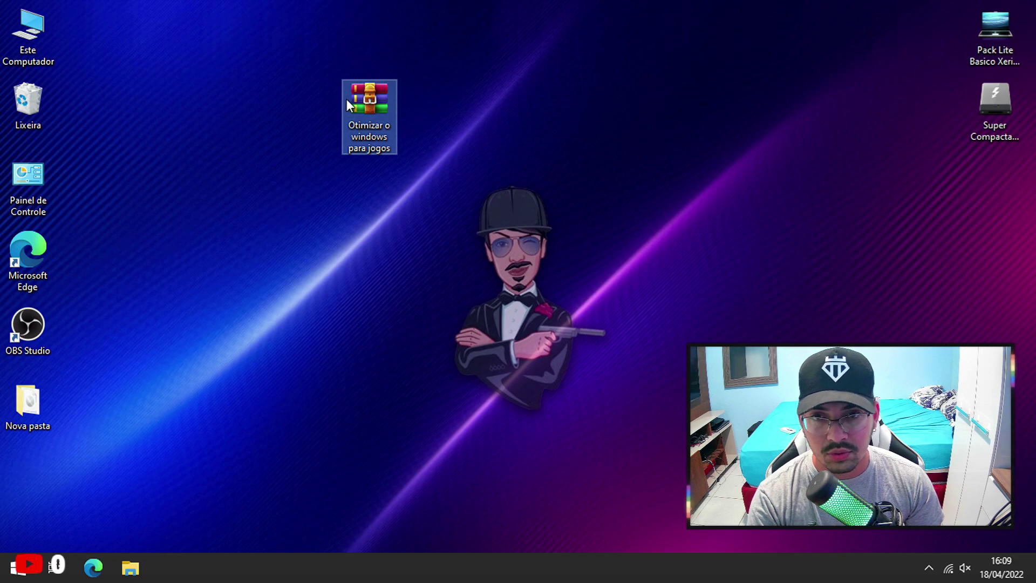
right_click(373, 111)
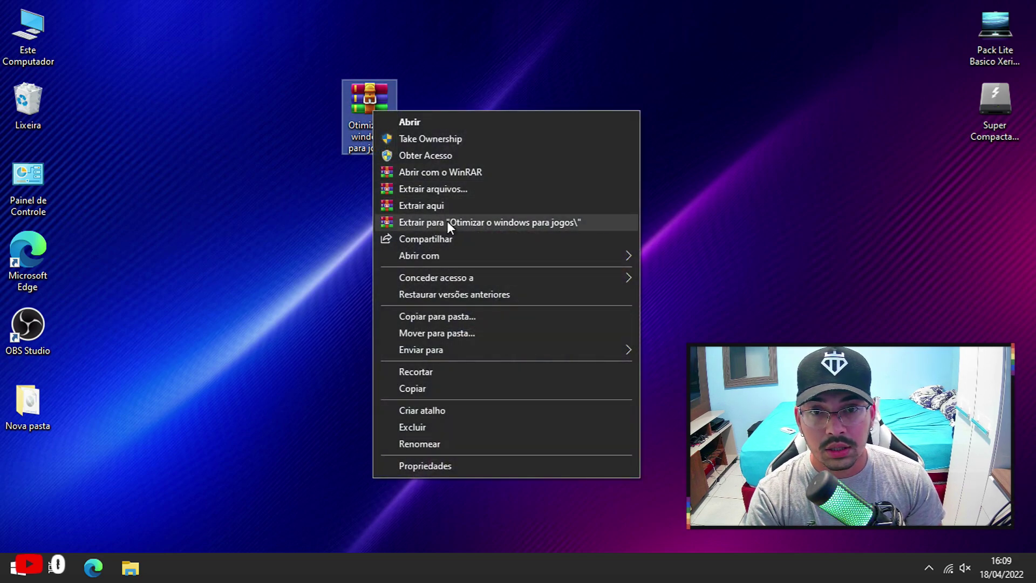
click(447, 221)
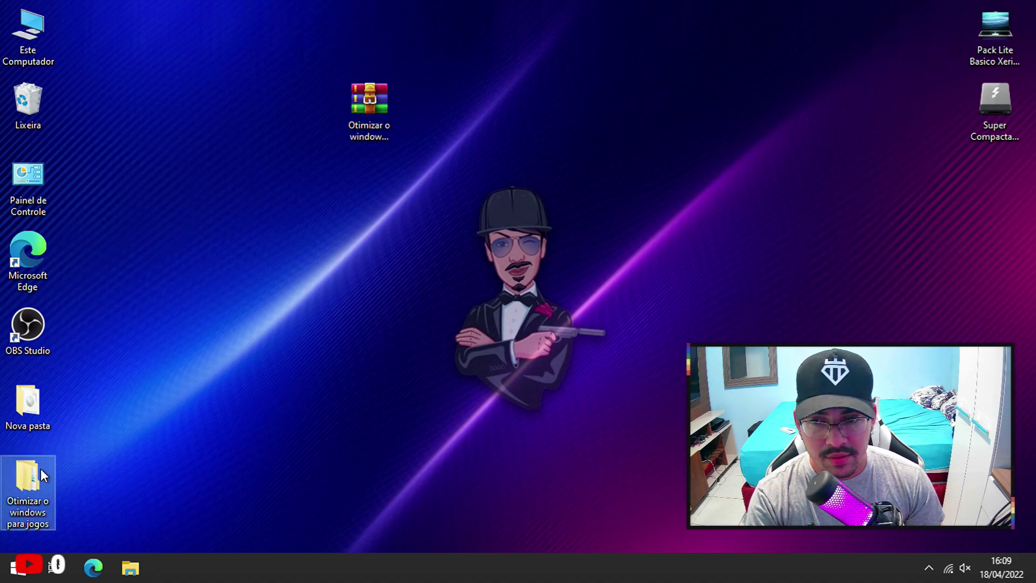
Place the extracted folder beside the archive, open its inner "Otimizar o windows para jogos" folder and show the files as large icons
drag(40, 468, 490, 111)
double_click(489, 112)
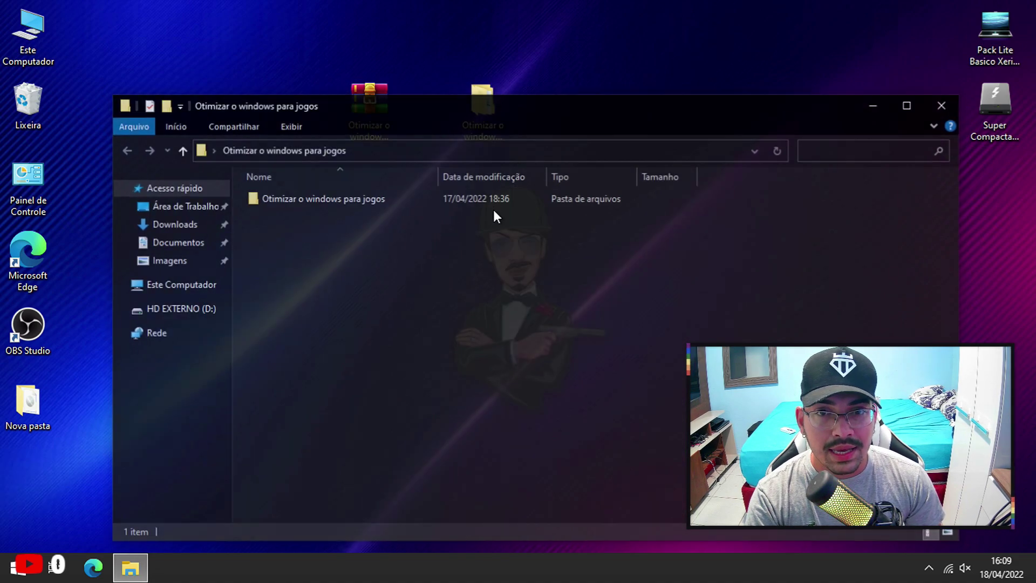
double_click(331, 199)
right_click(330, 330)
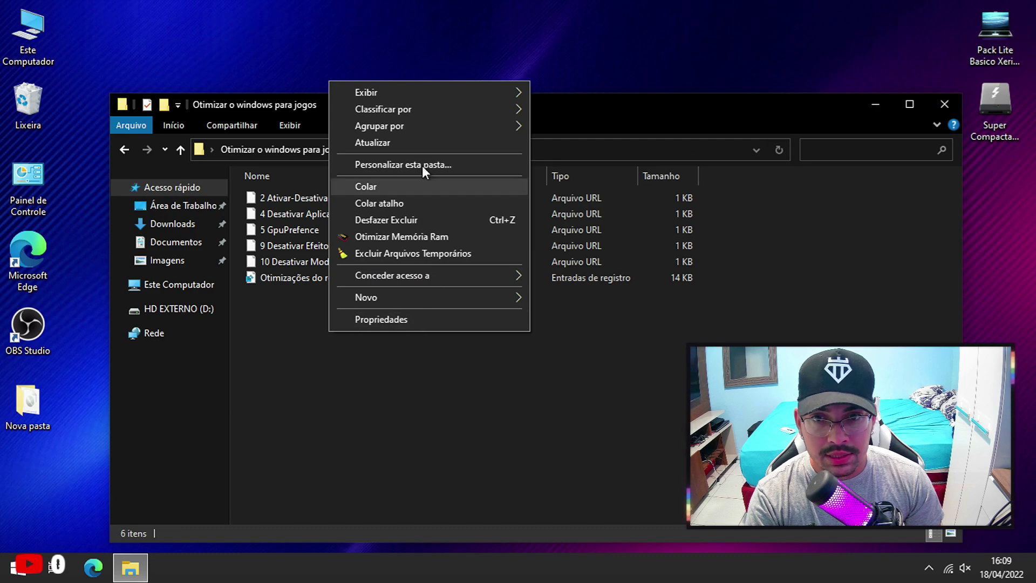
mouse_move(452, 91)
click(583, 106)
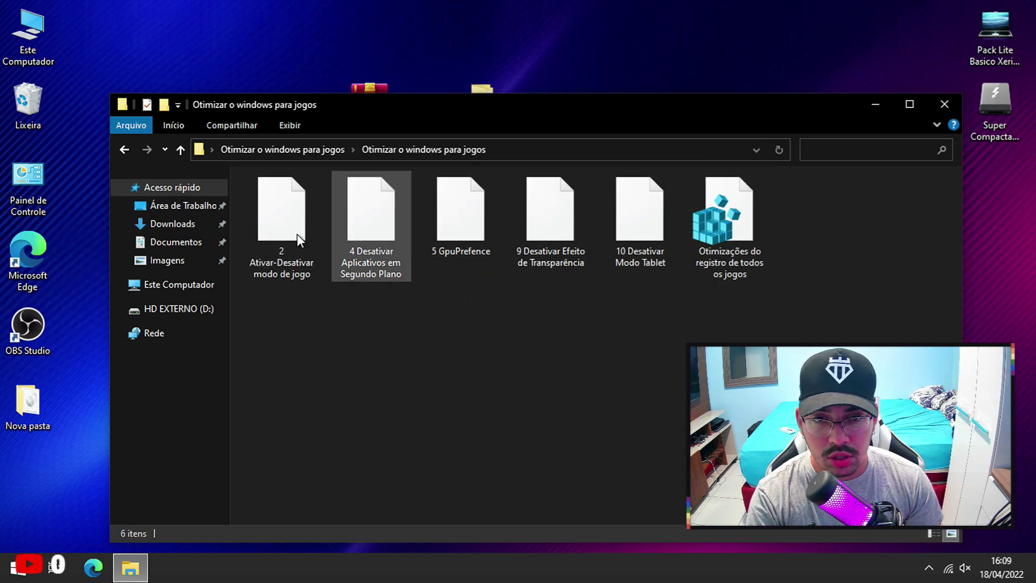
drag(299, 335, 413, 335)
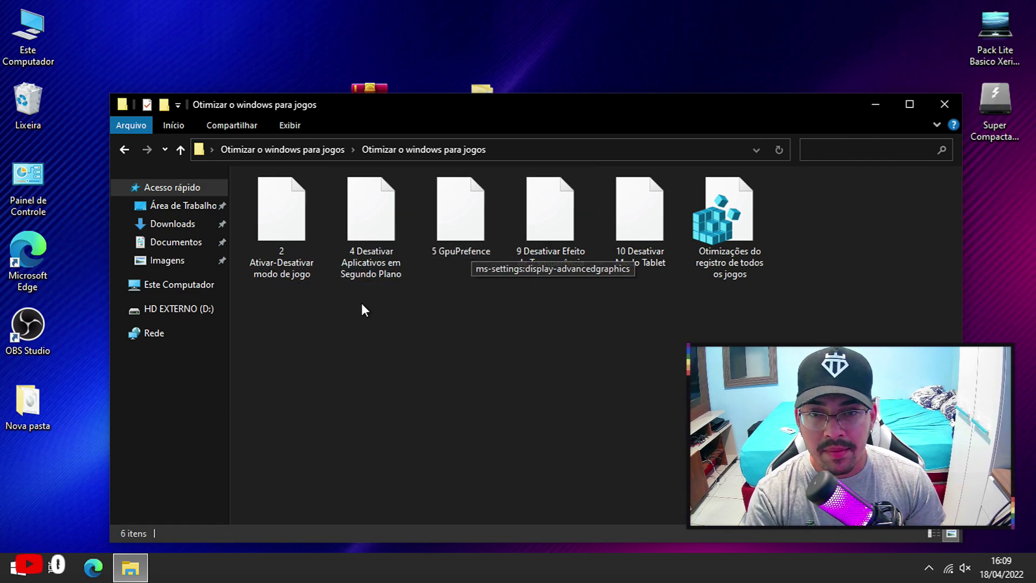
Turn on Modo de Jogo through the "2 Ativar-Desativar modo de jogo" shortcut and close the settings window
double_click(276, 239)
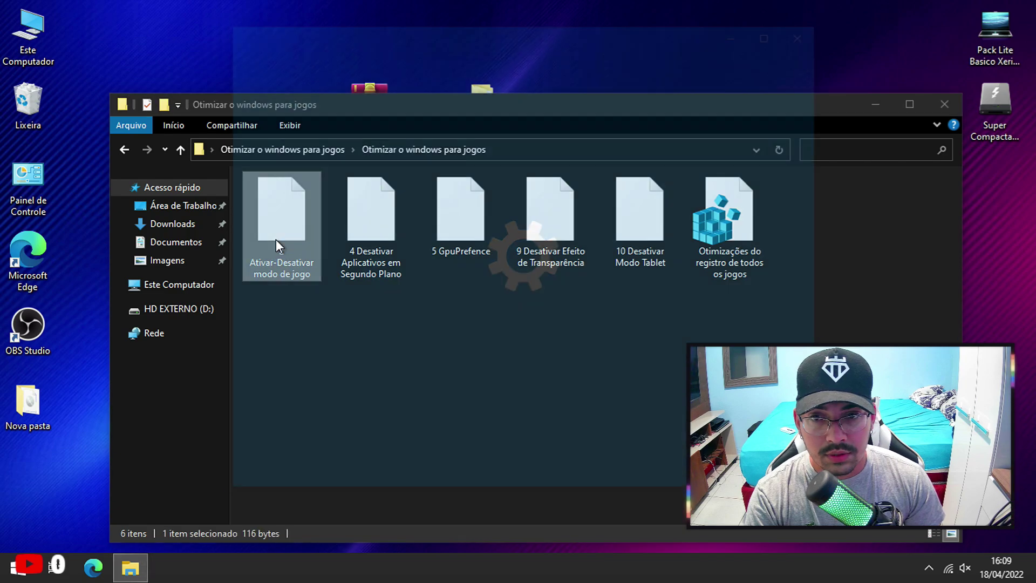
drag(462, 39, 361, 30)
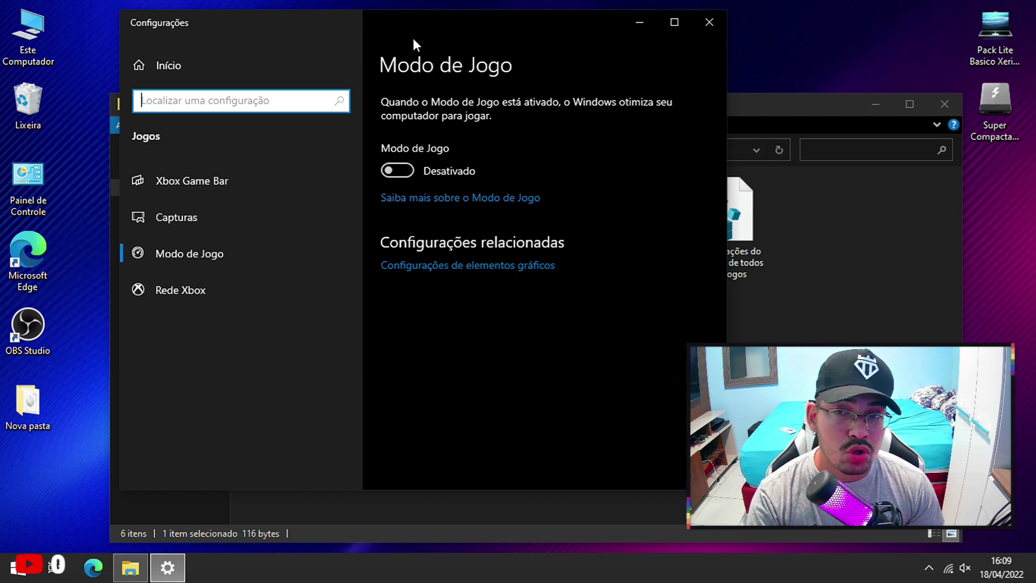
drag(363, 24, 430, 24)
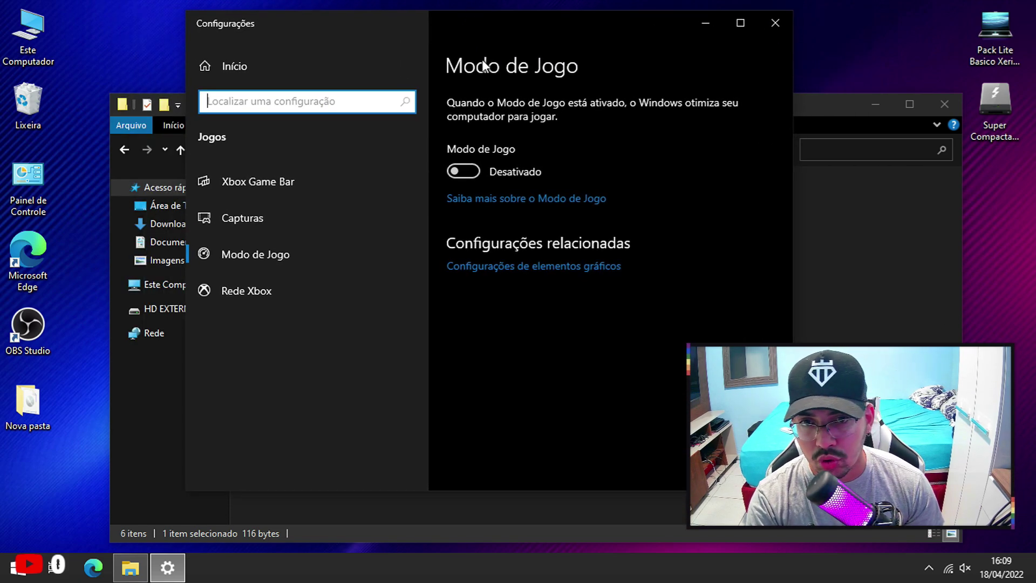
click(462, 171)
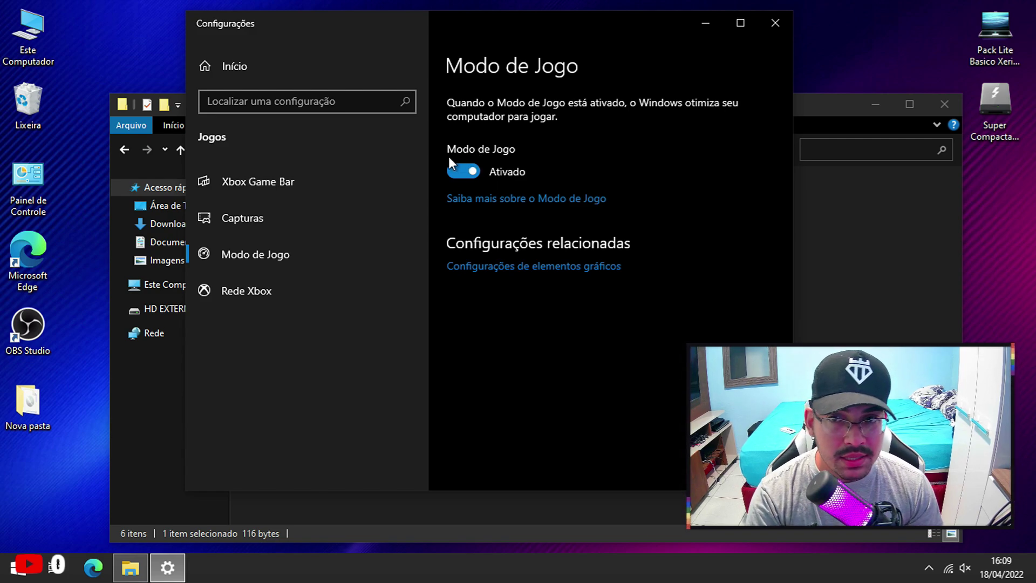
drag(481, 22, 447, 24)
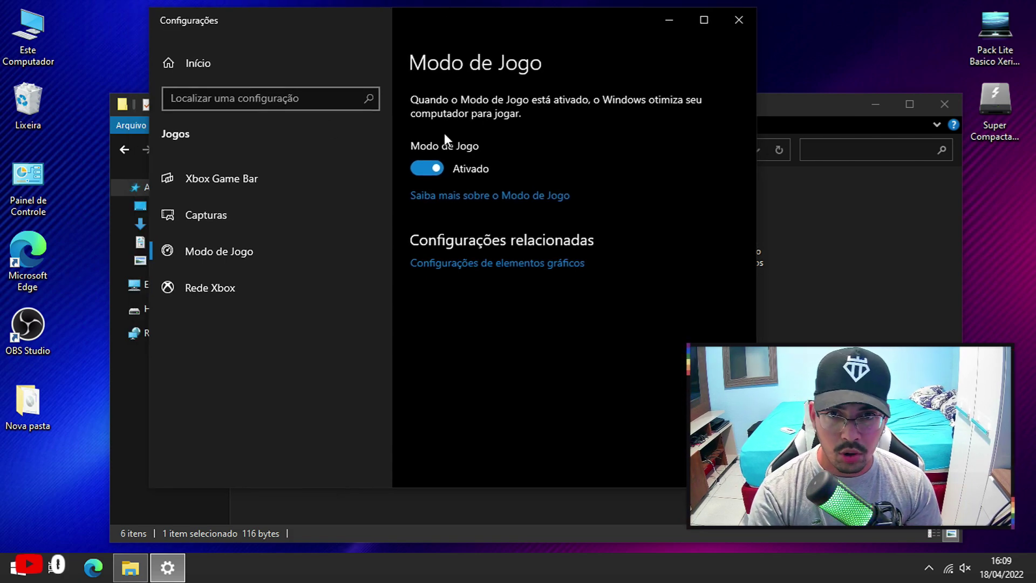
click(738, 20)
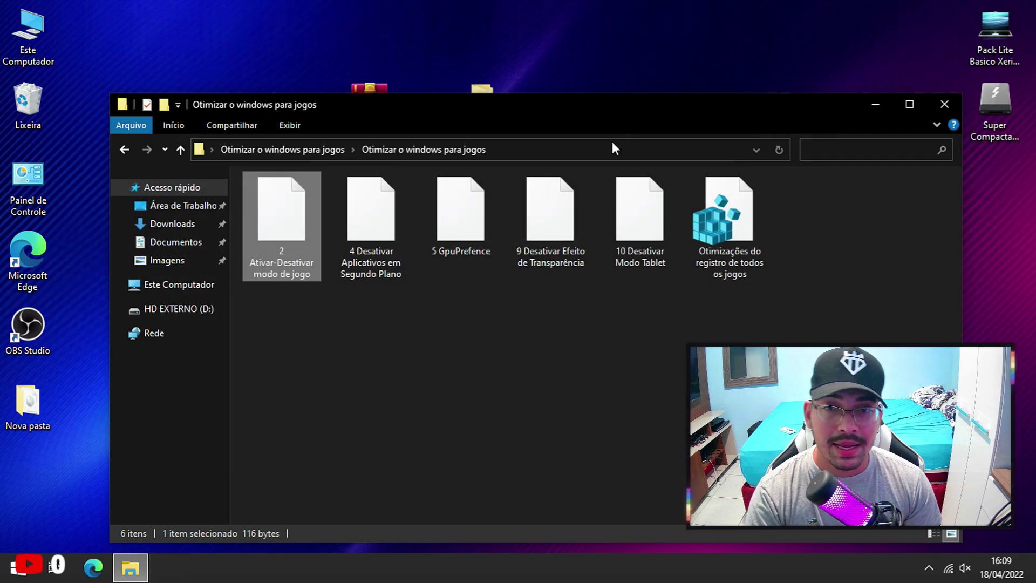
Open the background apps settings from the "4 Desativar Aplicativos em Segundo Plano" shortcut
click(498, 302)
click(371, 221)
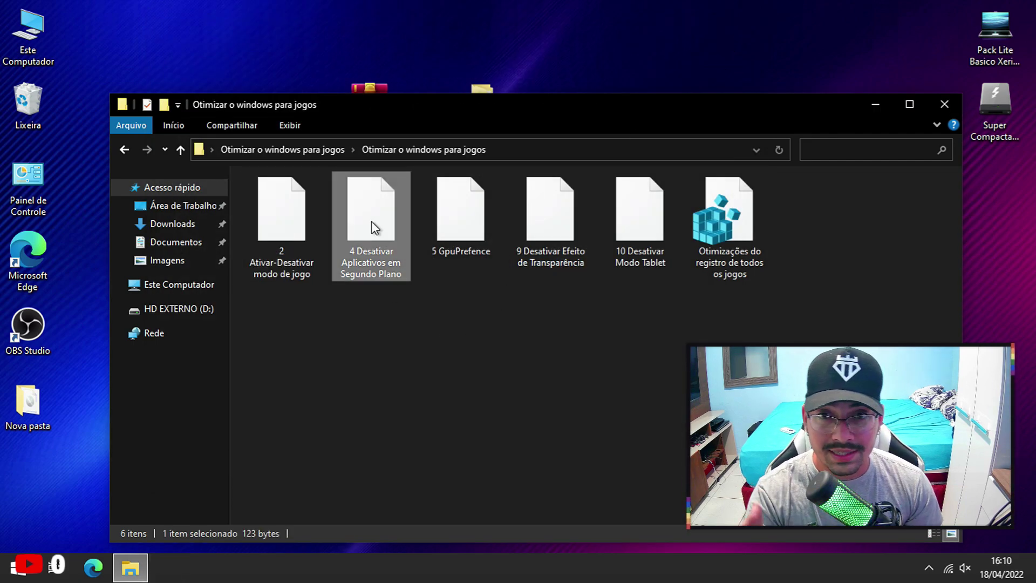
double_click(371, 221)
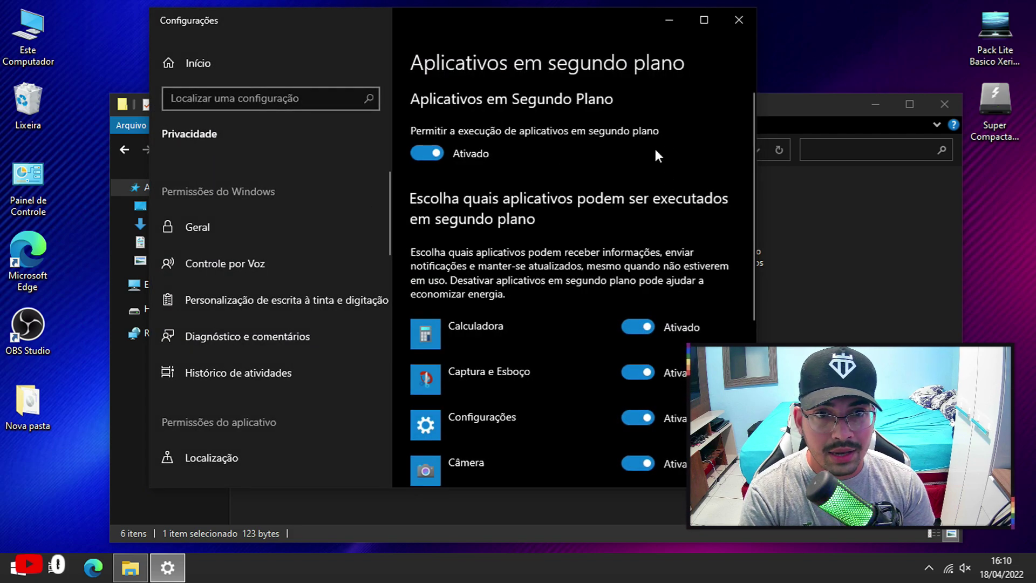
Review the background apps page, including the main permission and the list of apps allowed to run in the background
scroll(656, 156, down, 5)
drag(584, 19, 485, 19)
scroll(483, 270, up, 5)
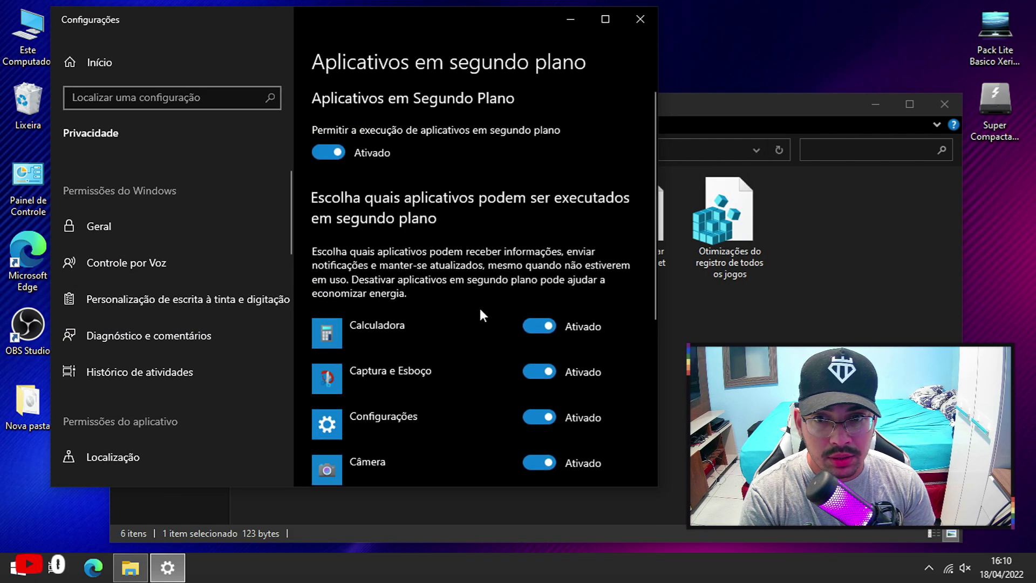
scroll(480, 314, down, 3)
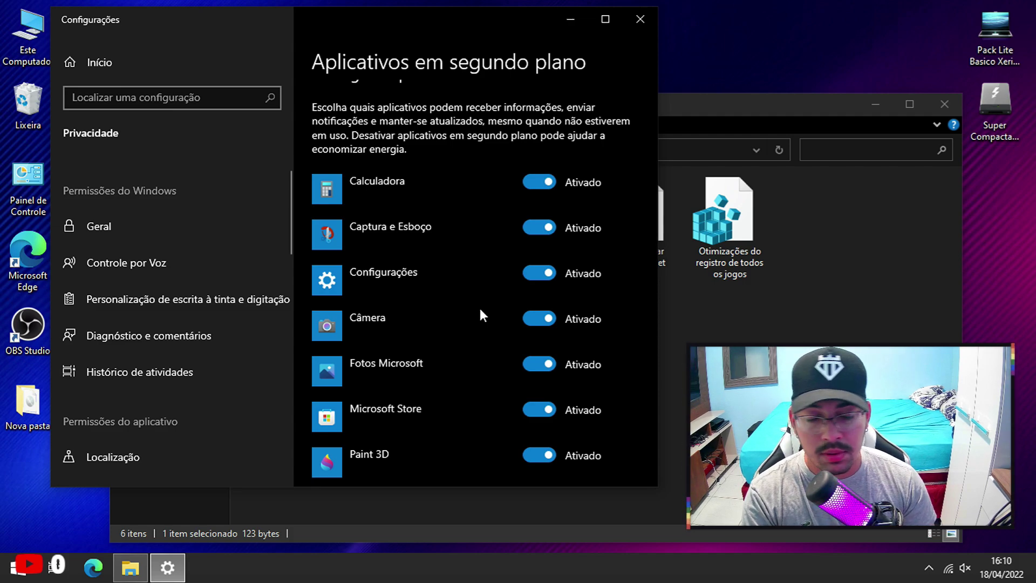
scroll(430, 312, up, 3)
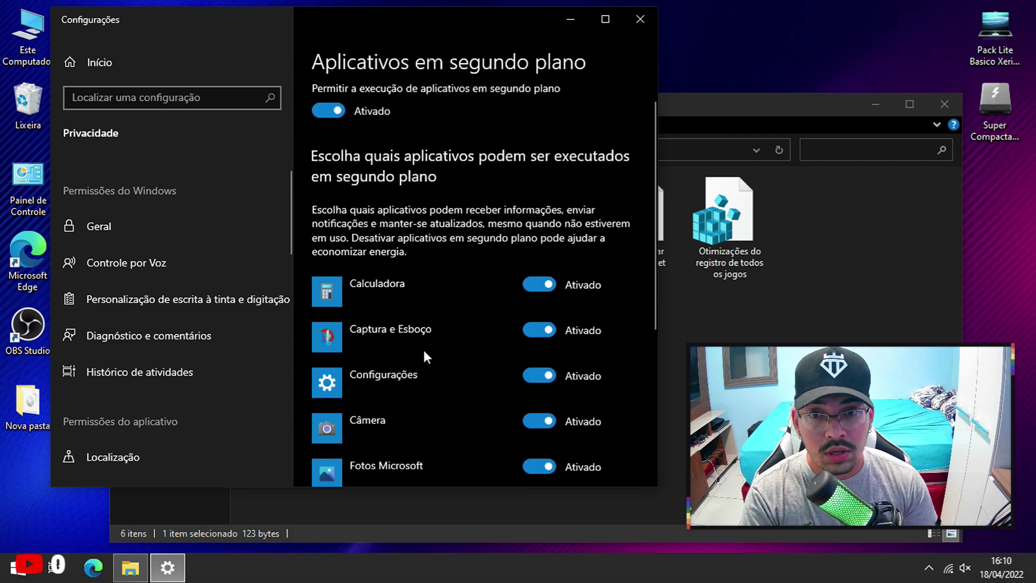
scroll(423, 347, down, 3)
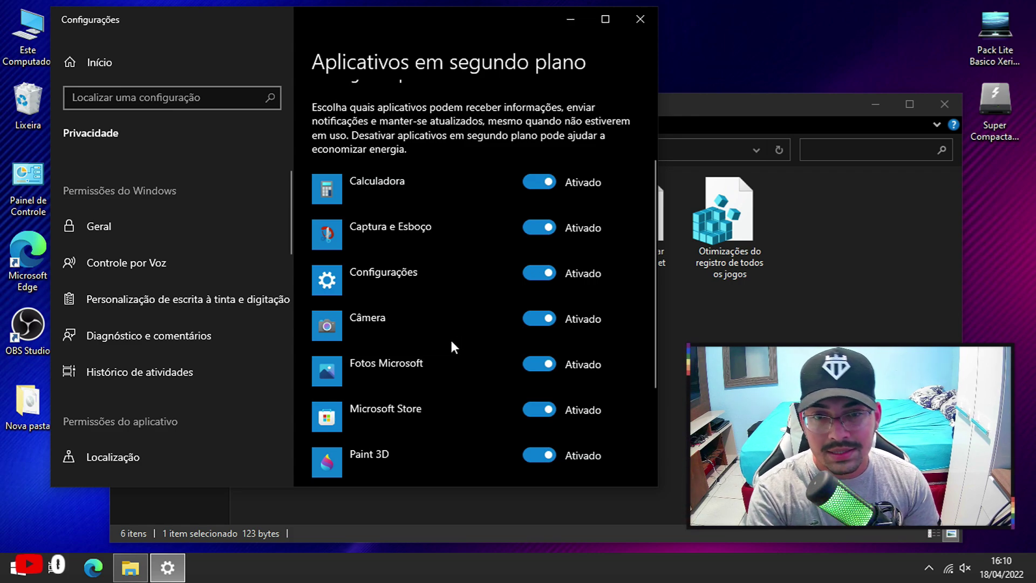
scroll(450, 338, down, 3)
scroll(389, 266, up, 2)
scroll(411, 219, up, 3)
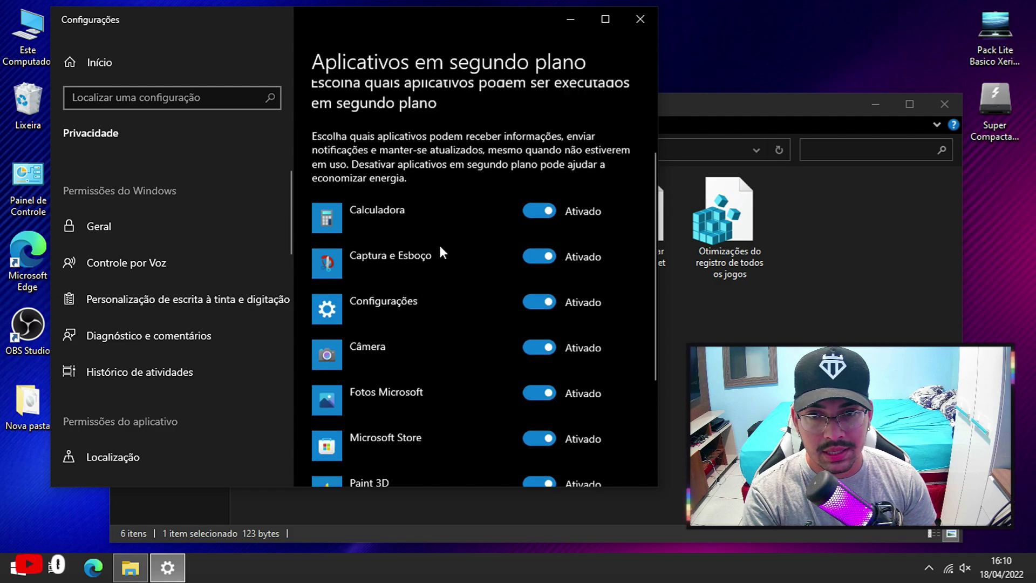
scroll(422, 243, down, 5)
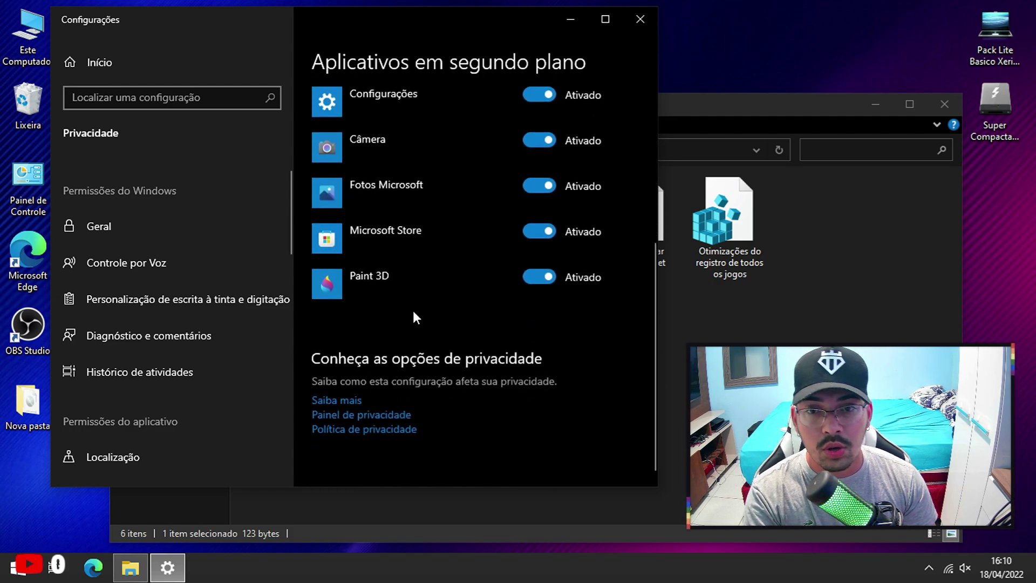
scroll(413, 250, up, 5)
scroll(488, 278, down, 3)
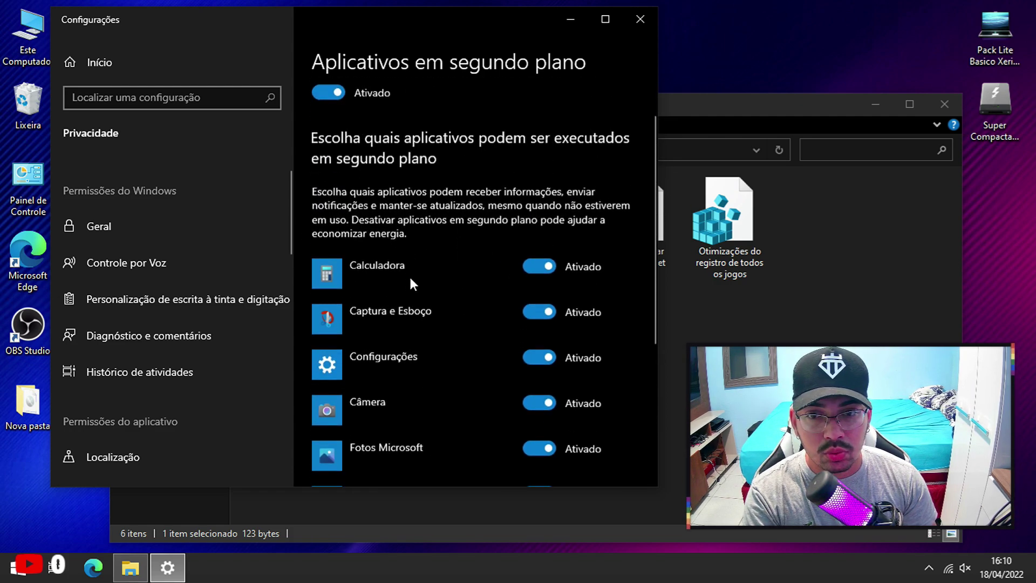
scroll(491, 270, up, 3)
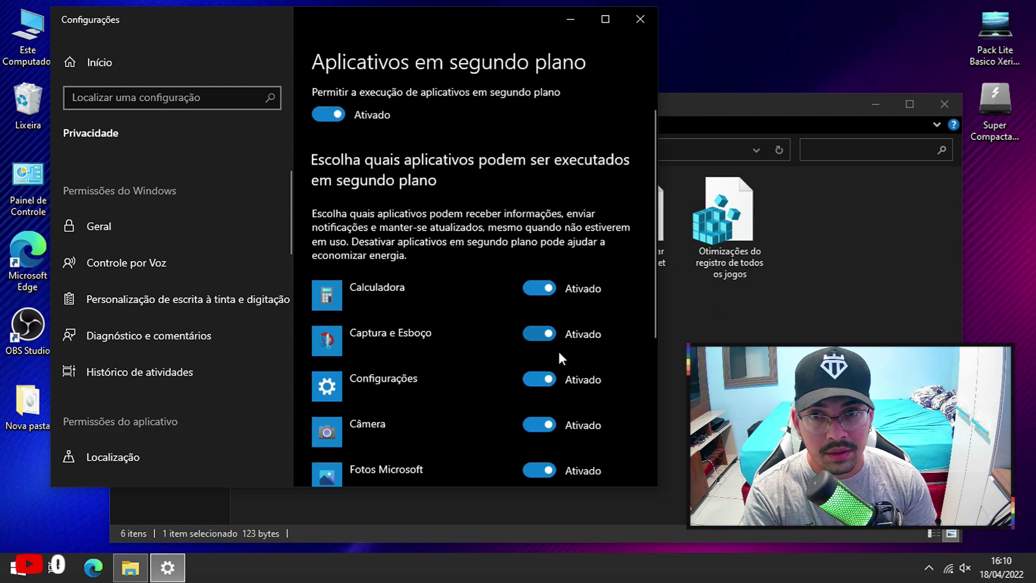
scroll(473, 356, down, 3)
scroll(464, 253, up, 3)
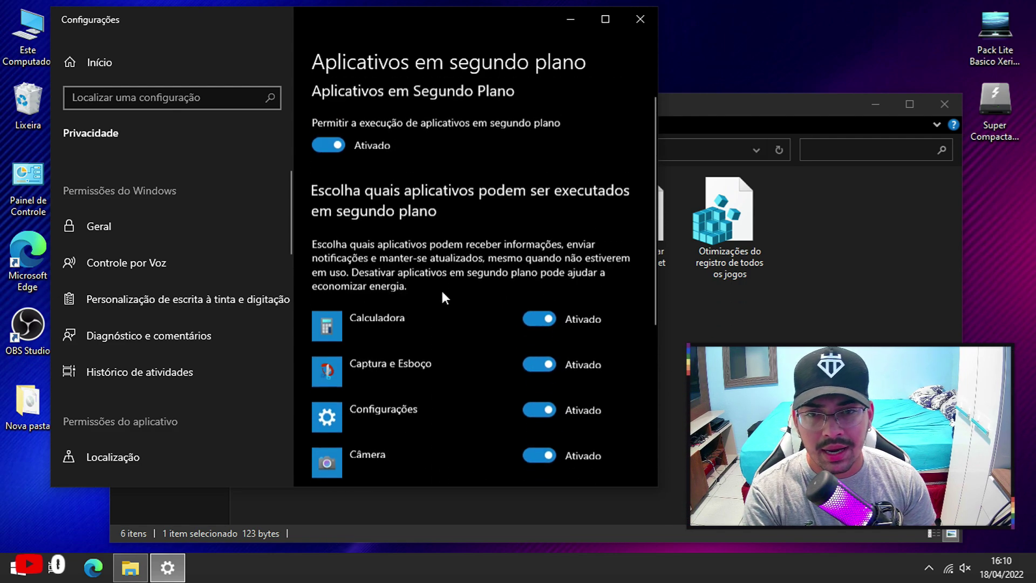
Turn off Permitir a execução de aplicativos em segundo plano and close the settings window
click(329, 154)
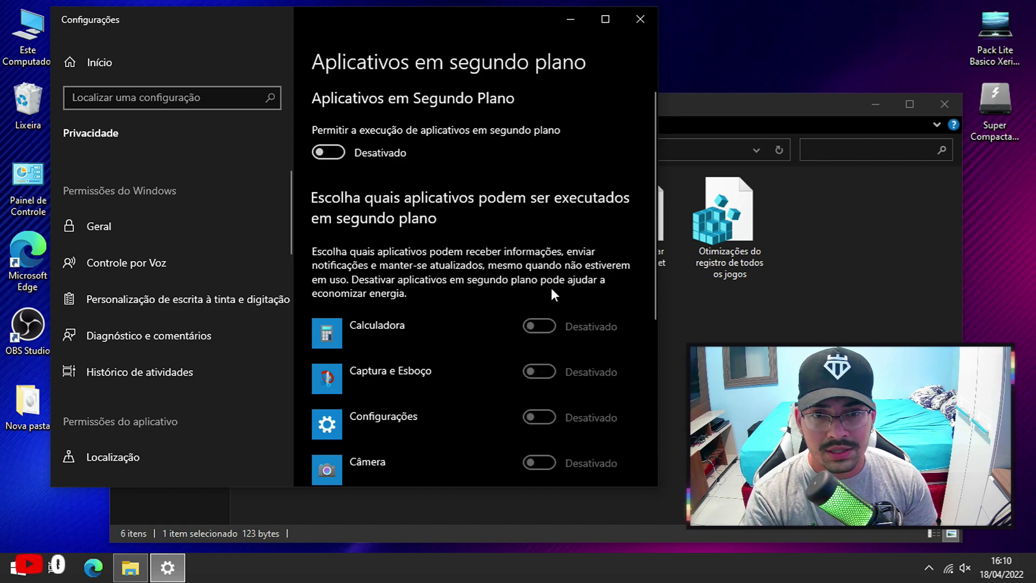
scroll(486, 299, down, 4)
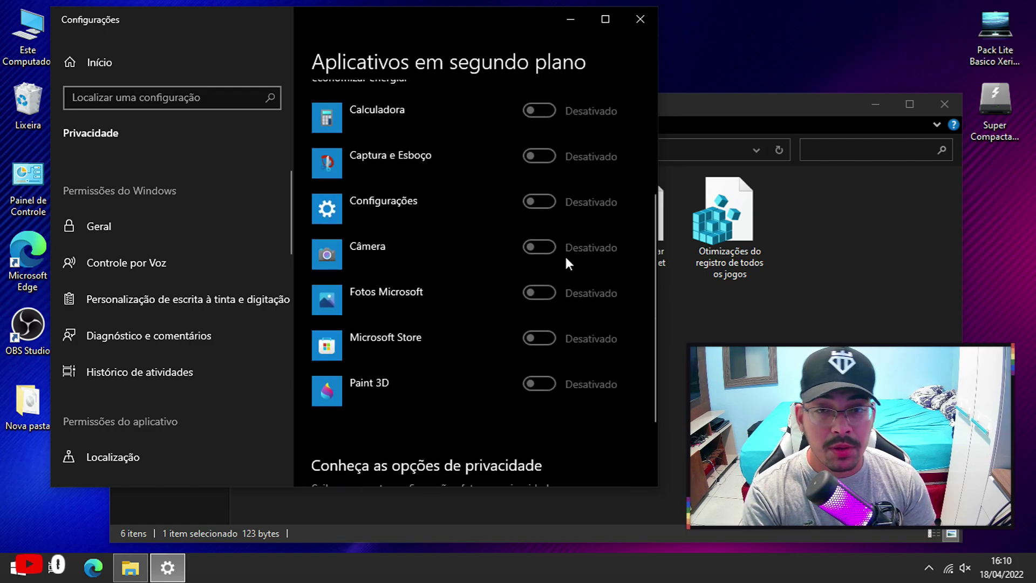
click(640, 19)
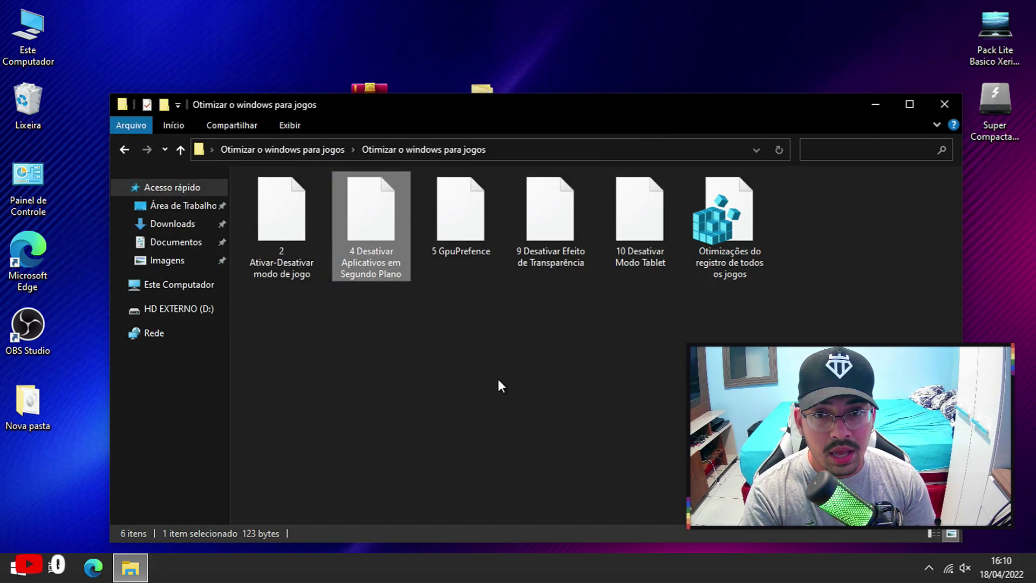
click(475, 391)
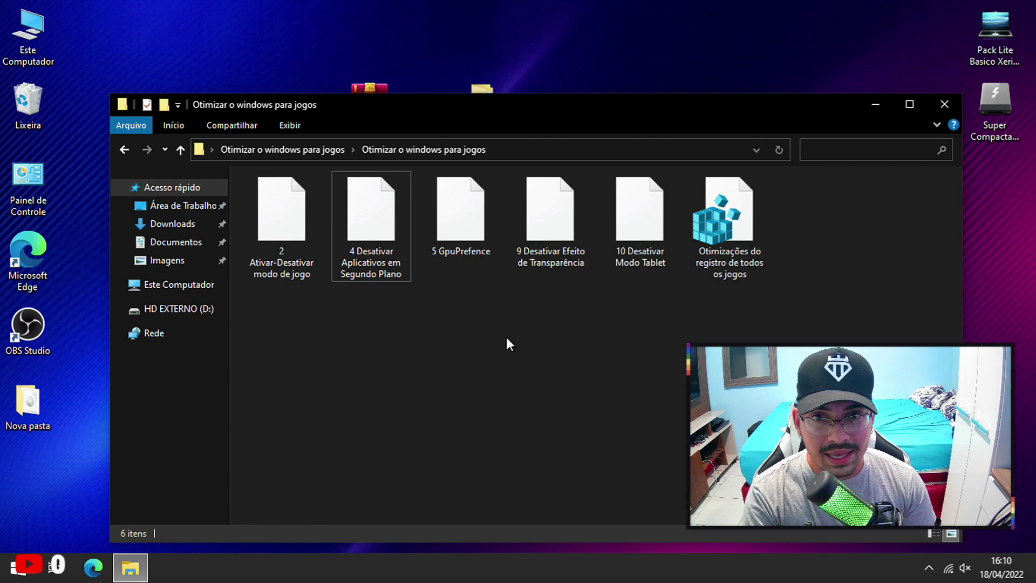
double_click(453, 231)
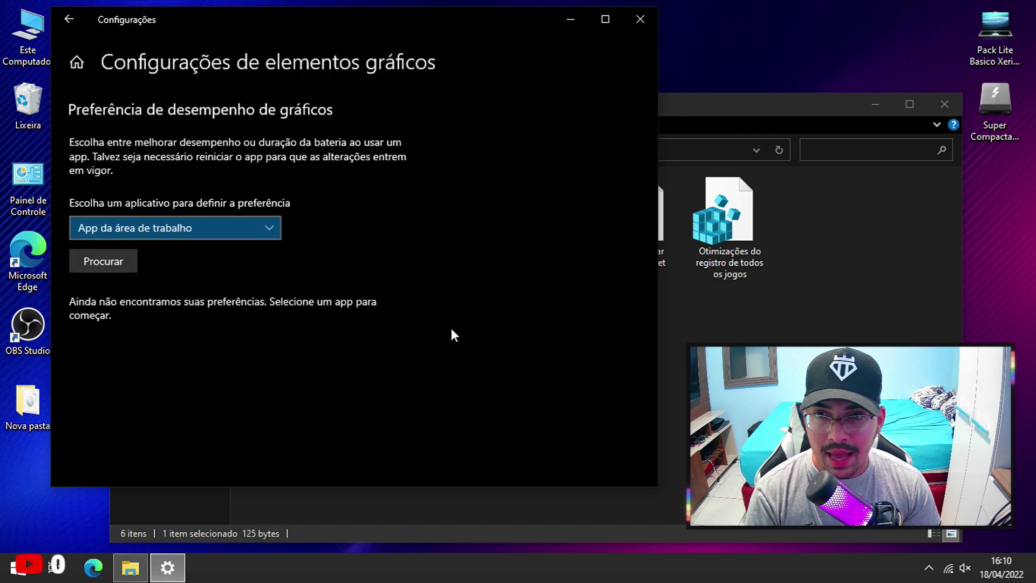
drag(360, 23, 439, 28)
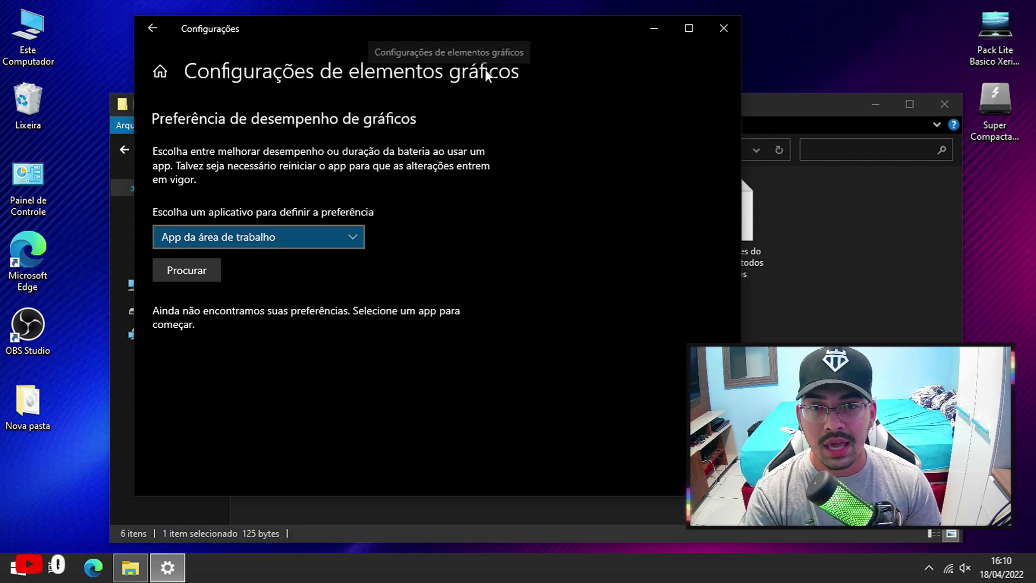
click(724, 28)
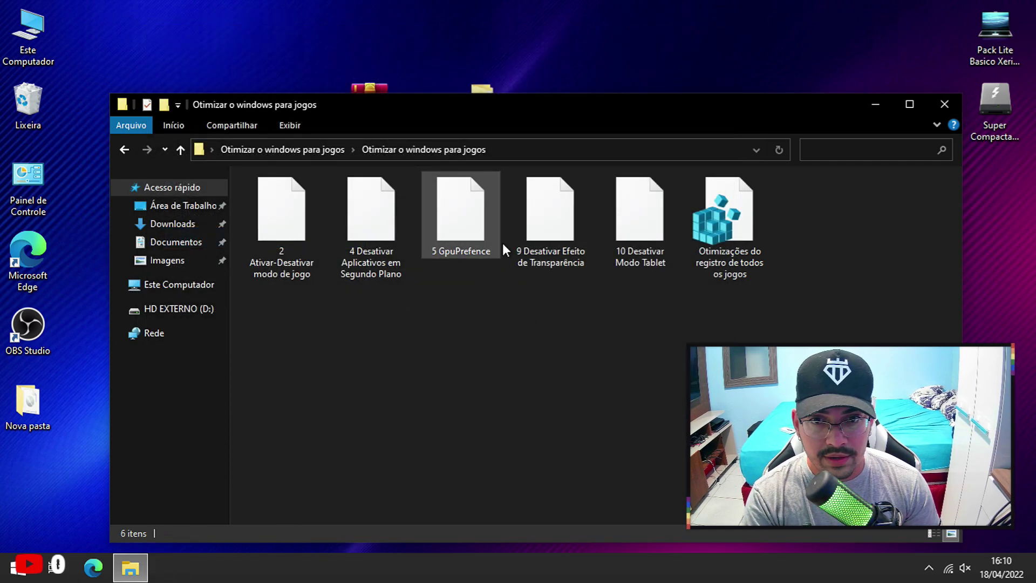
Open the graphics settings from the "5 GpuPrefence" shortcut and add obs64 from the obs-studio\bin\64bit folder in Arquivos de Programas
double_click(461, 232)
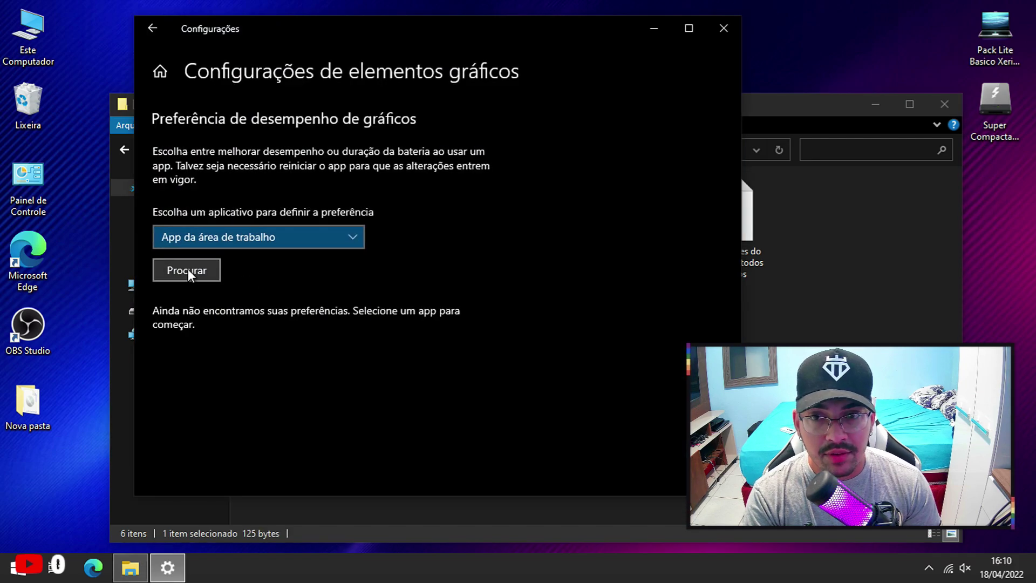
click(186, 270)
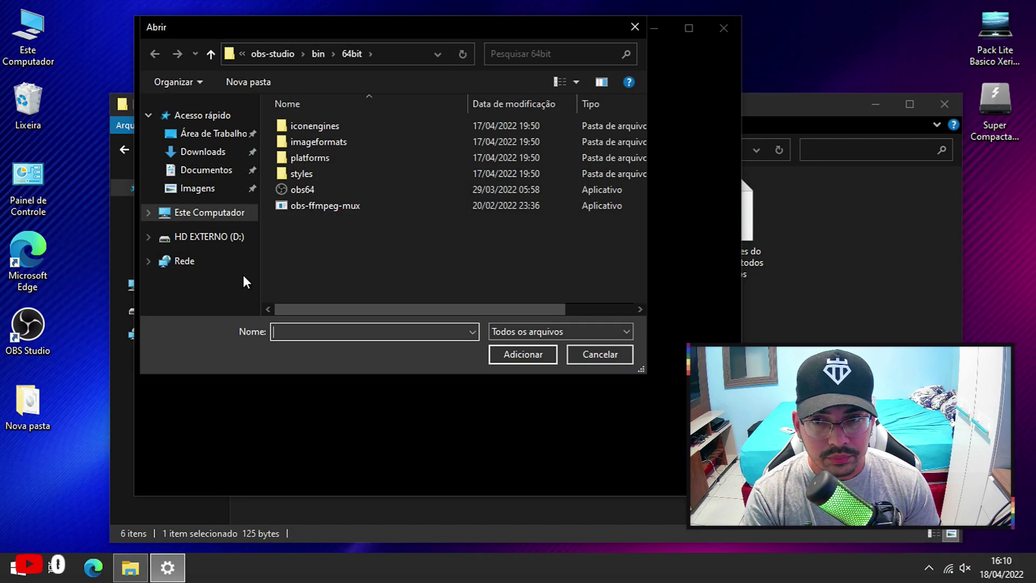
drag(326, 25, 355, 32)
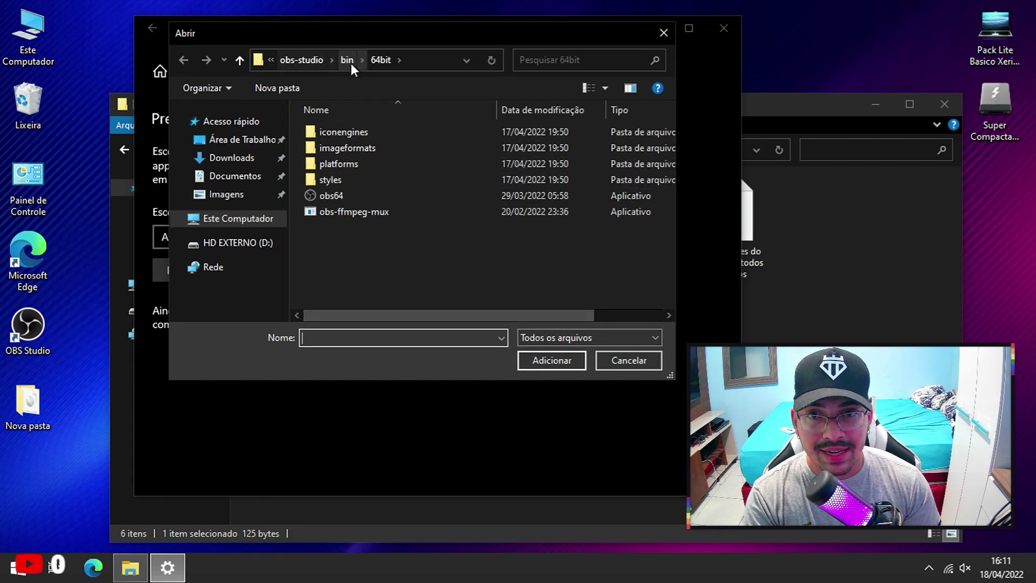
click(302, 61)
click(323, 58)
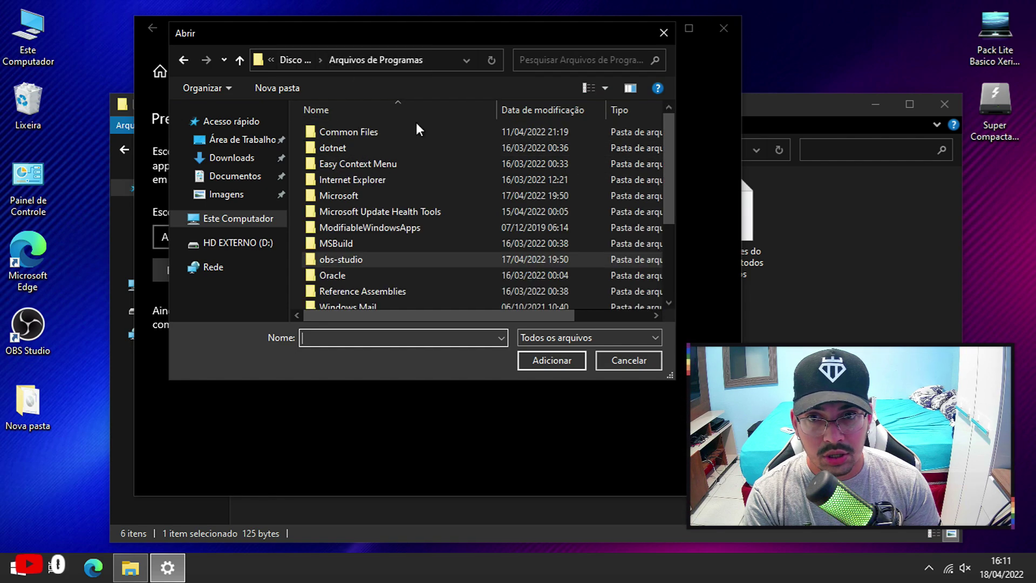
double_click(358, 258)
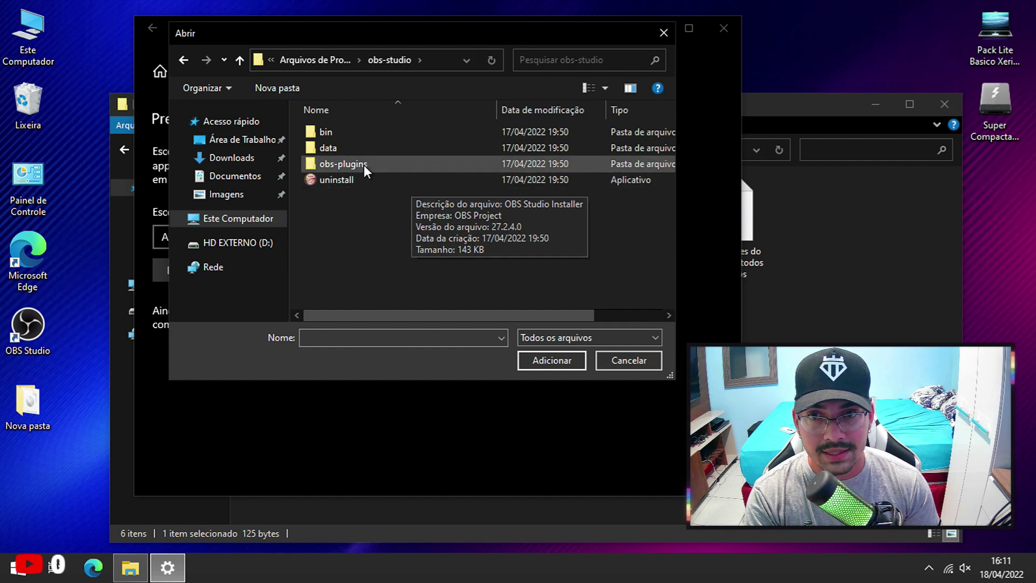
double_click(330, 132)
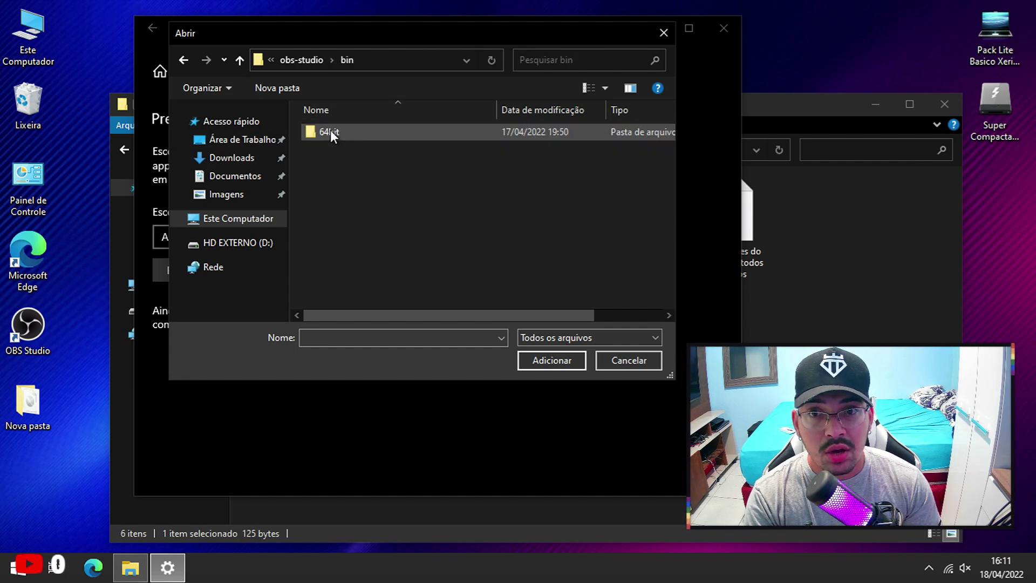
double_click(343, 134)
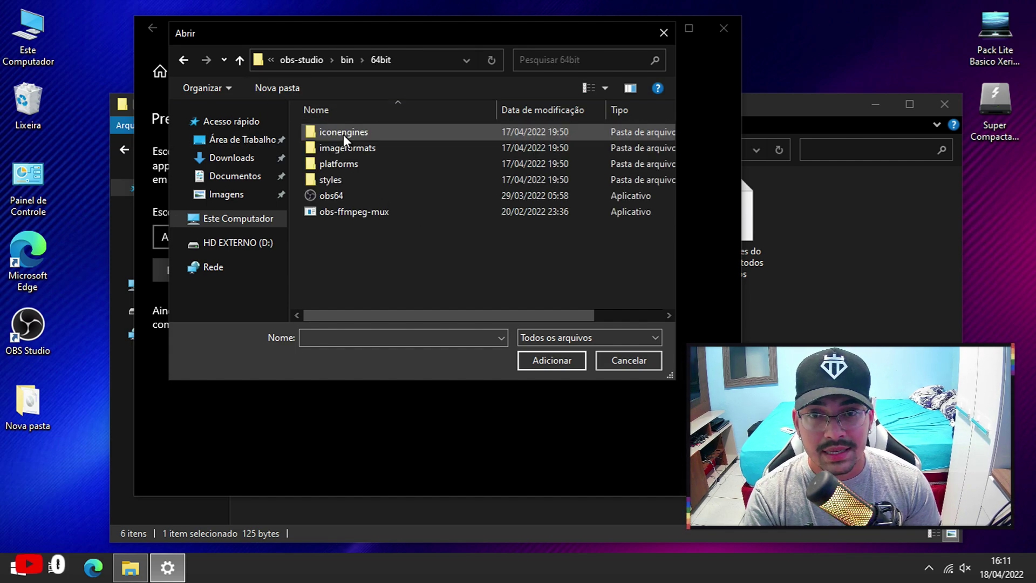
click(332, 195)
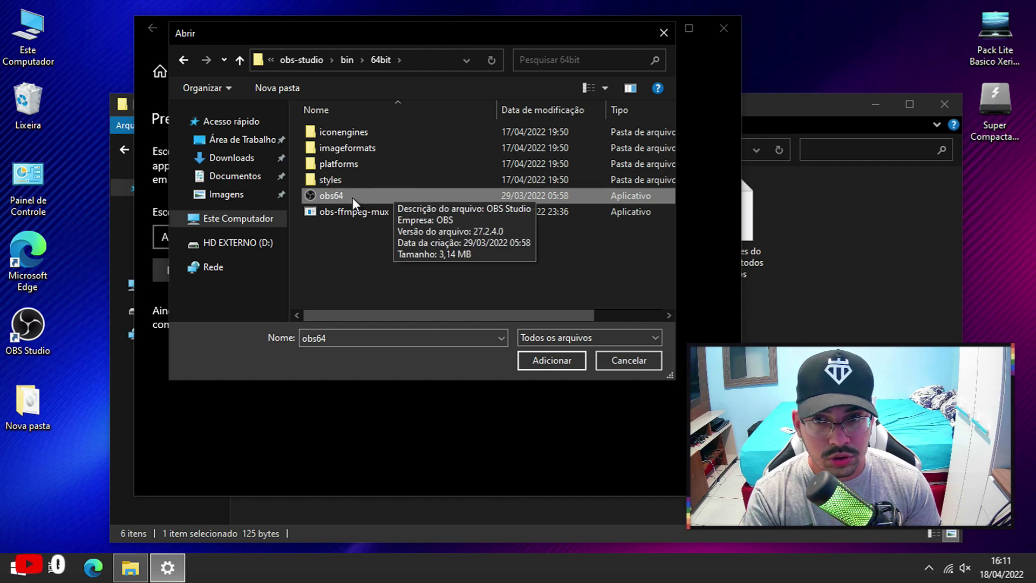
click(542, 361)
Set the graphics preference of OBS Studio to Alto desempenho, save it and close the settings window
drag(366, 43, 358, 36)
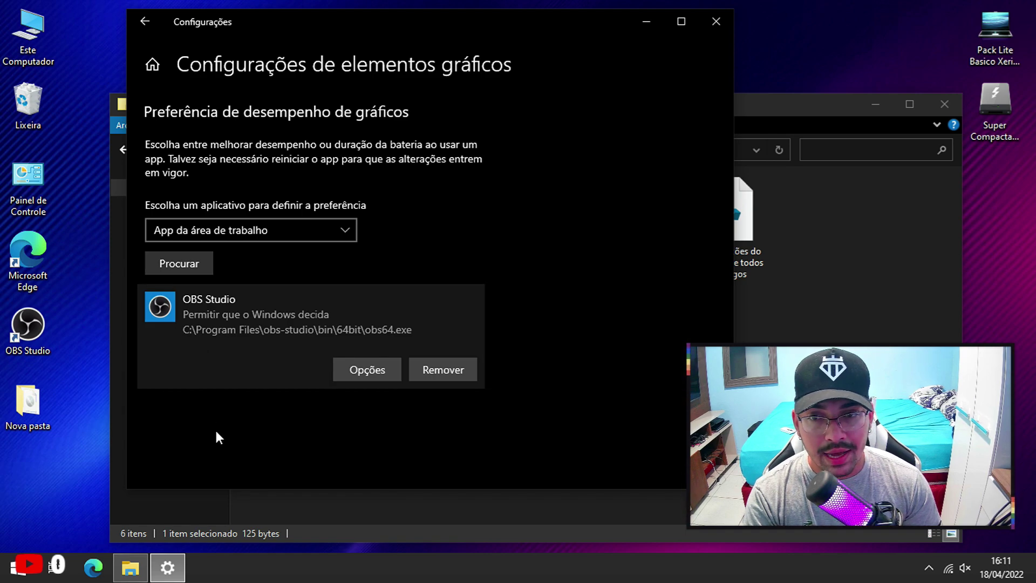
click(364, 368)
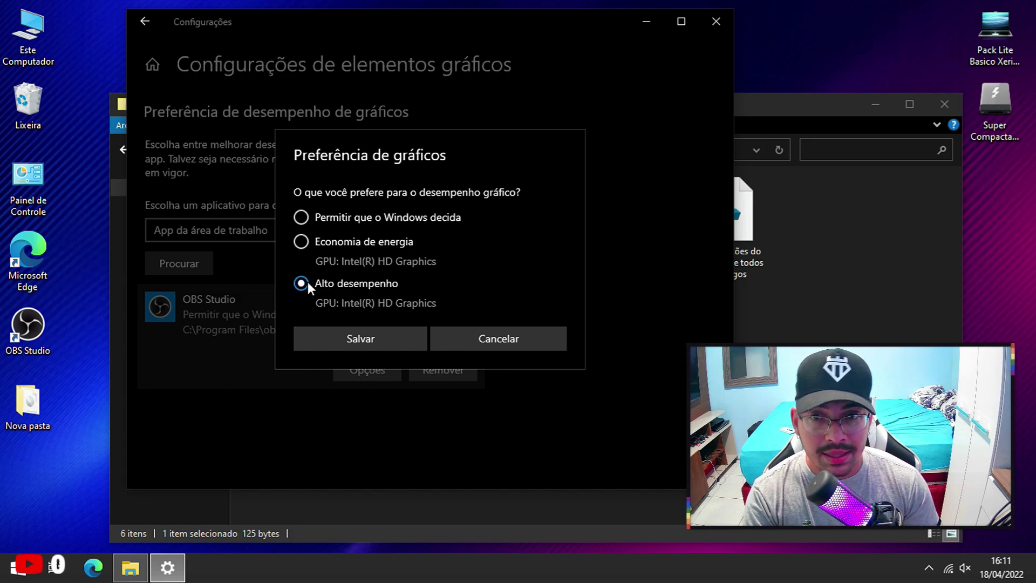
click(342, 337)
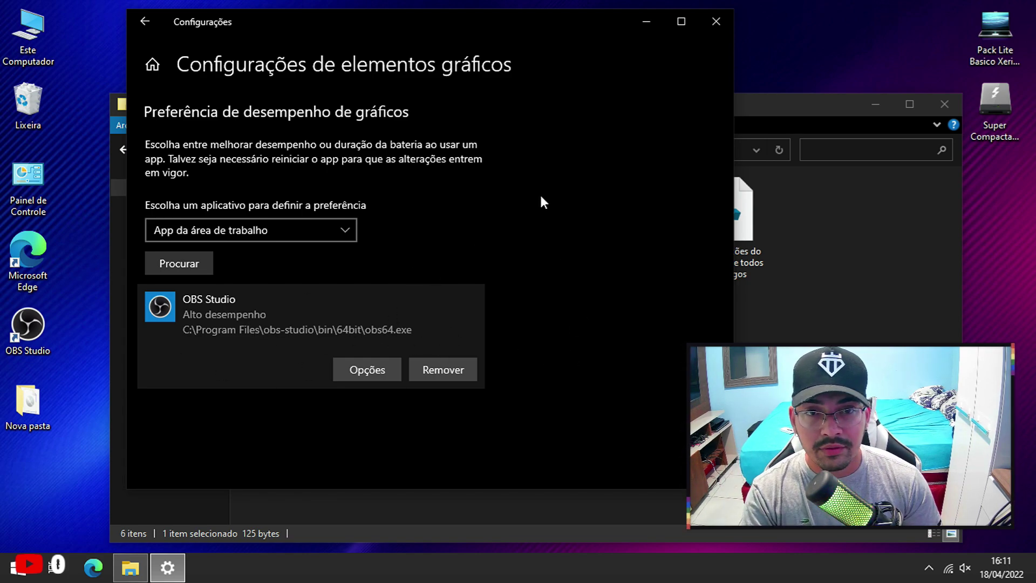
click(718, 22)
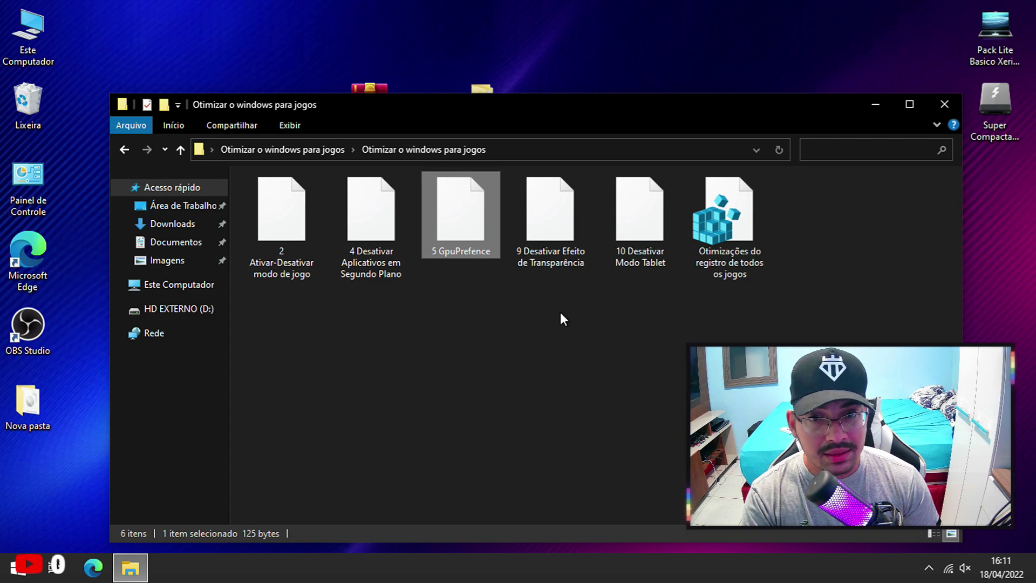
click(588, 295)
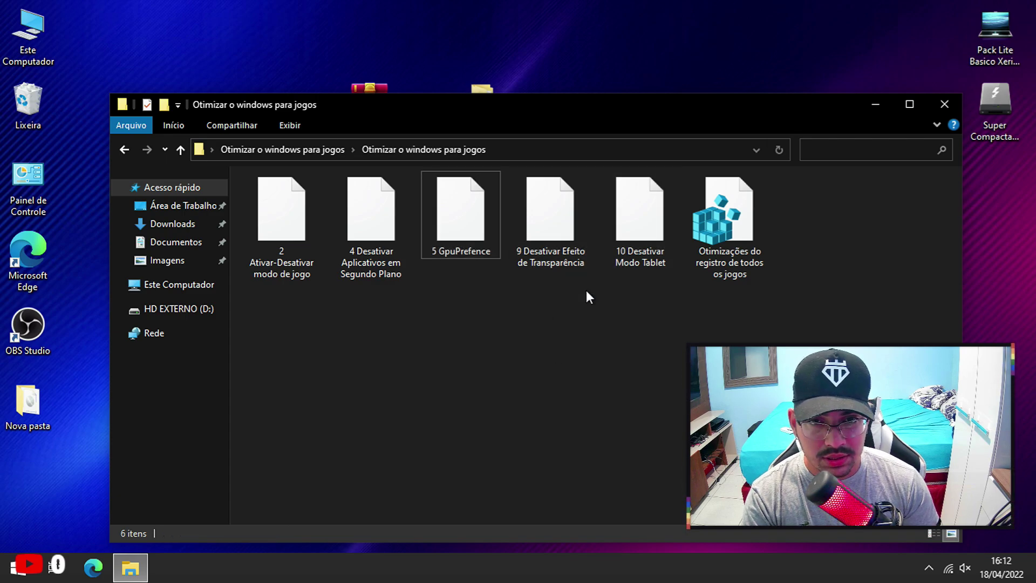
Turn off Efeitos de transparência through the "9 Desativar Efeito de Transparência" shortcut and close the settings window
double_click(552, 223)
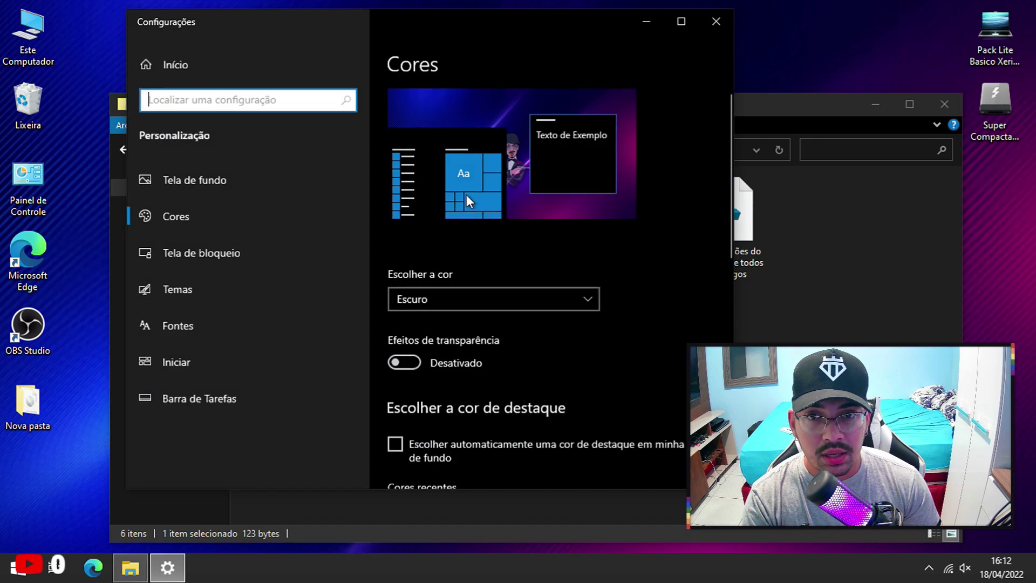
scroll(513, 328, down, 3)
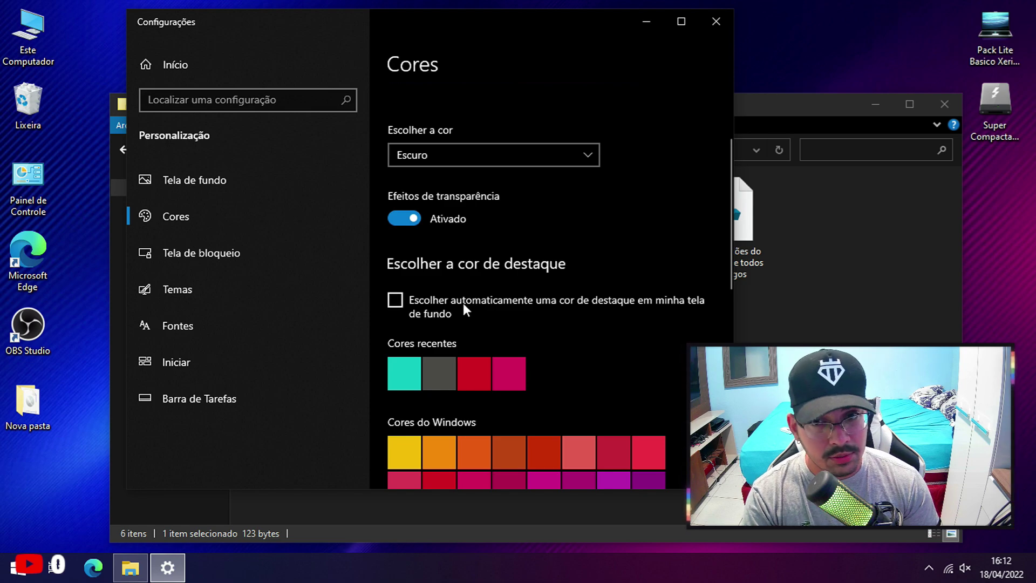
click(408, 217)
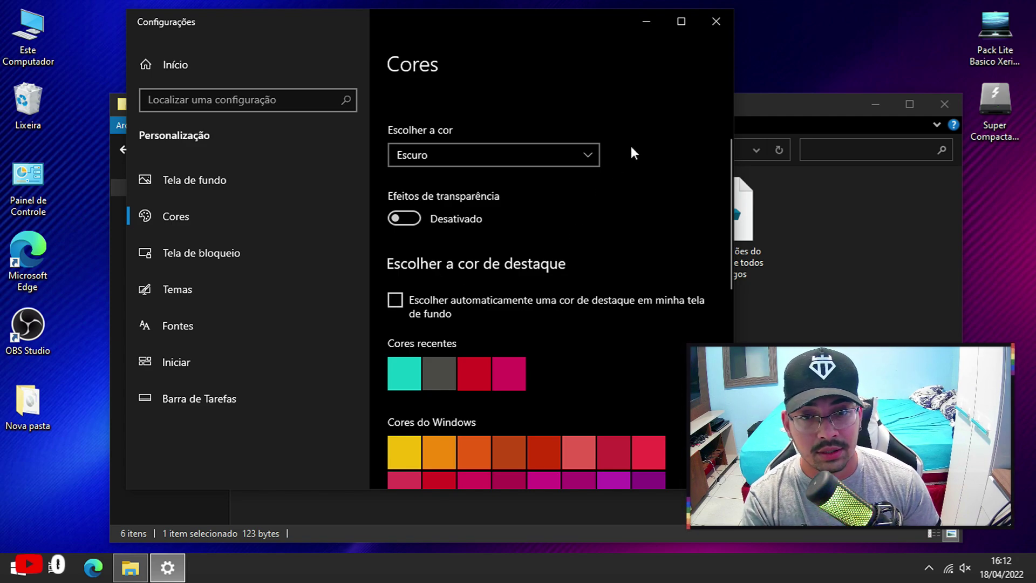
click(716, 21)
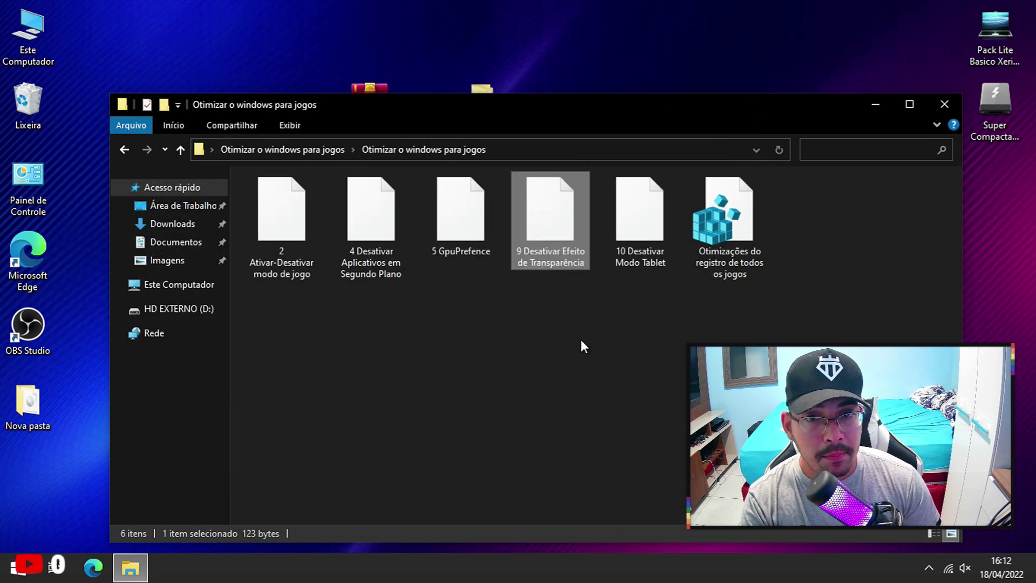
Set Quando eu entrar to Nunca usar o modo tablet through the "10 Desativar Modo Tablet" shortcut and close the settings window
double_click(629, 218)
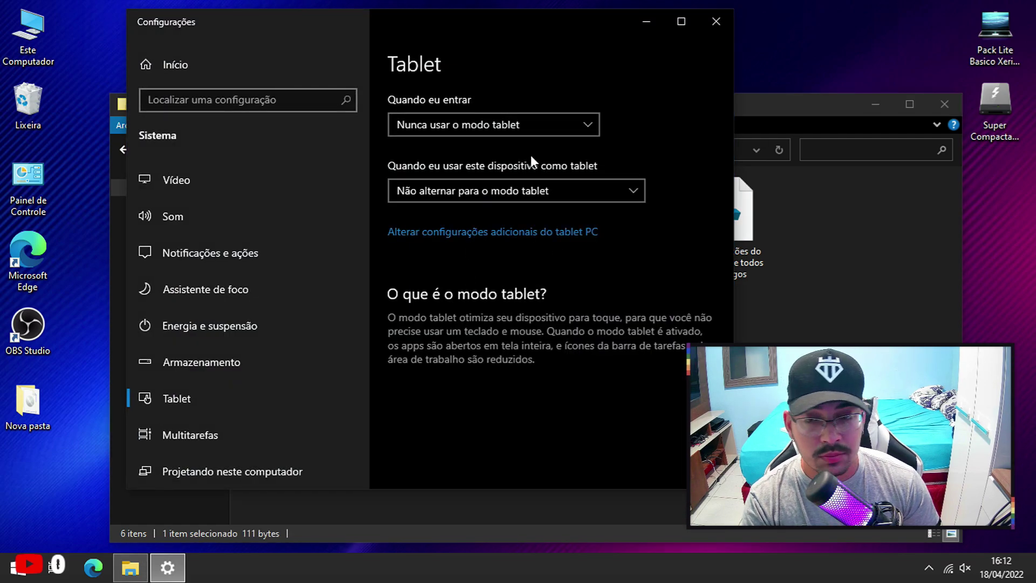
click(510, 132)
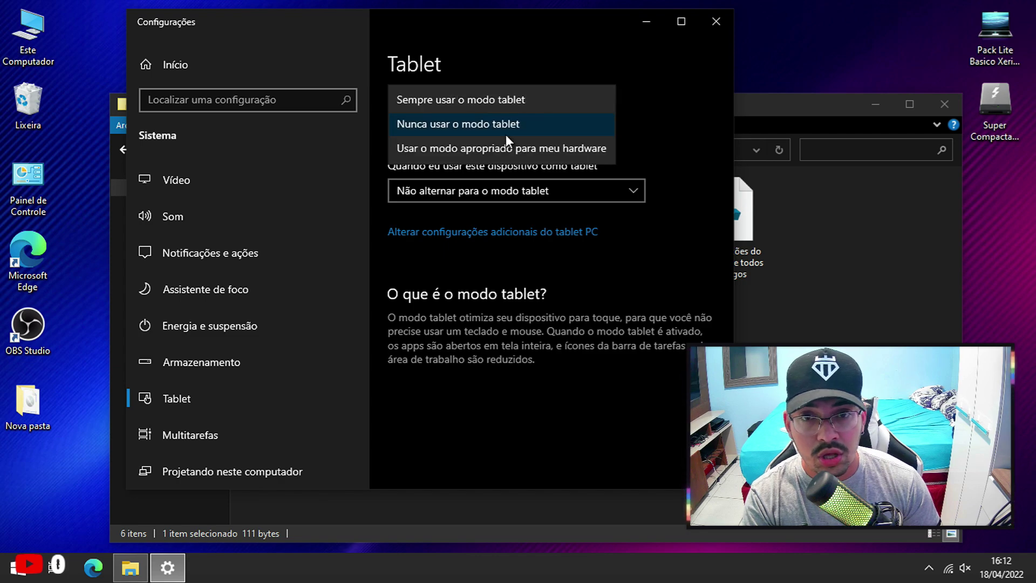
click(465, 148)
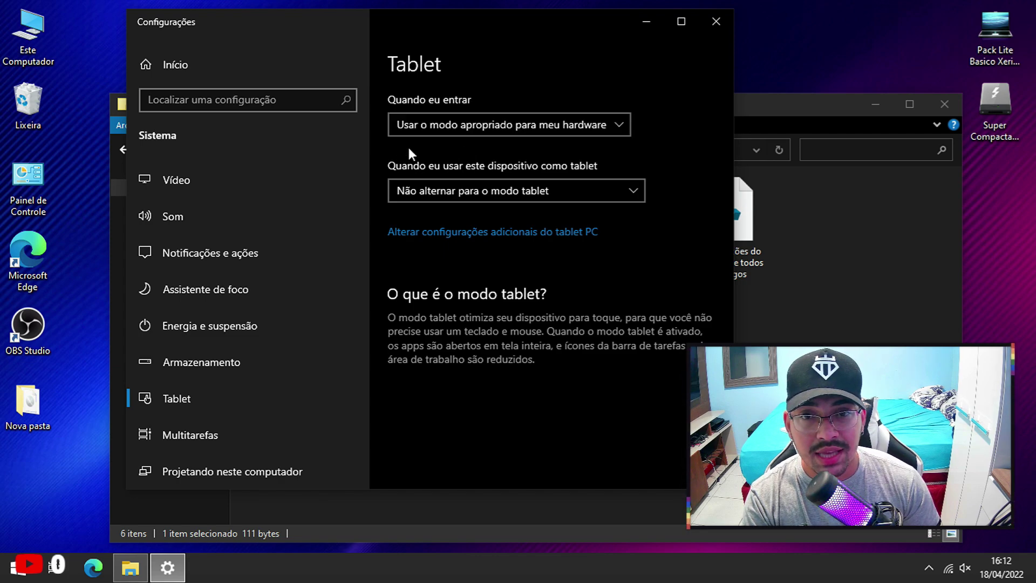
click(450, 130)
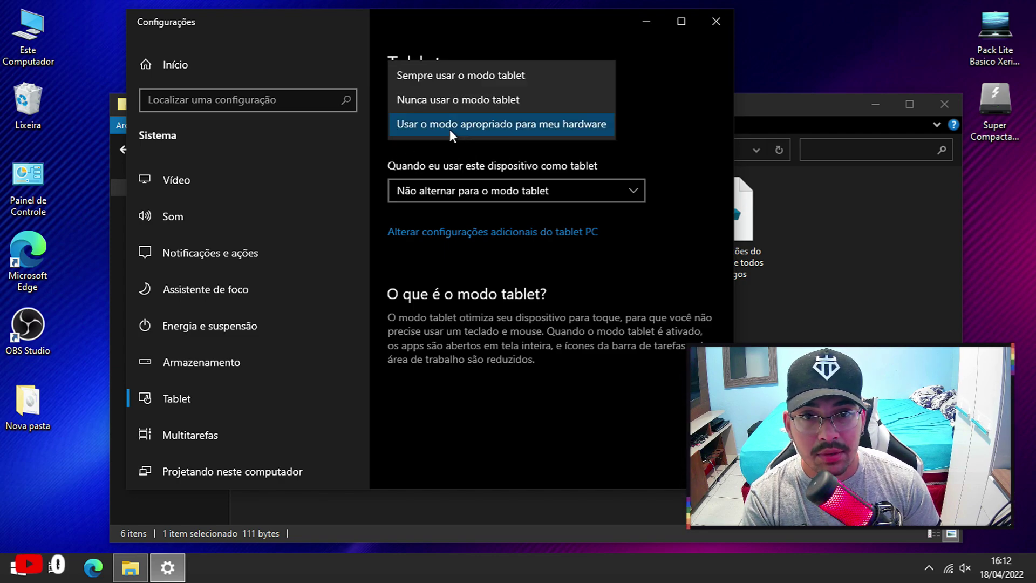
click(468, 97)
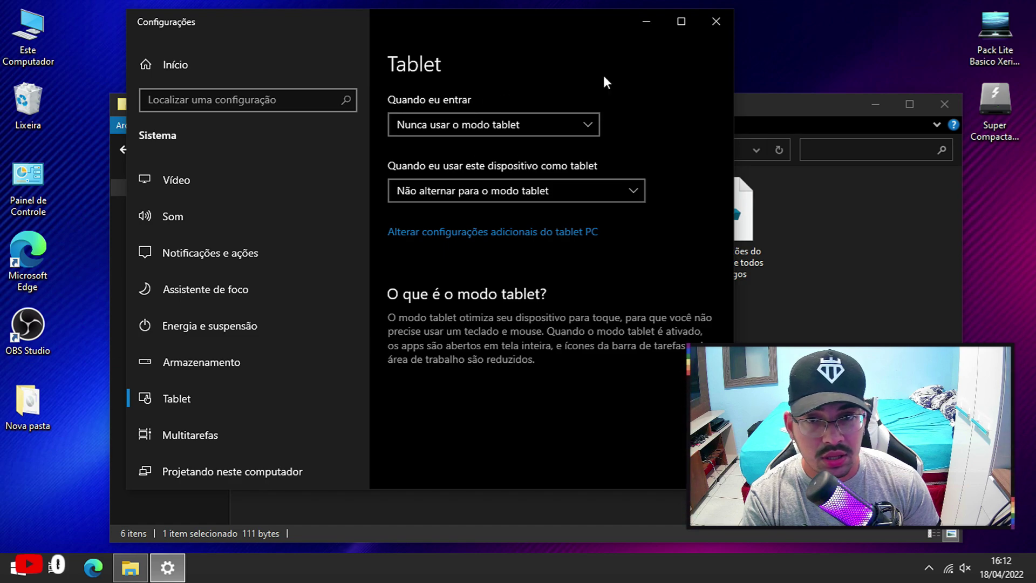
click(464, 128)
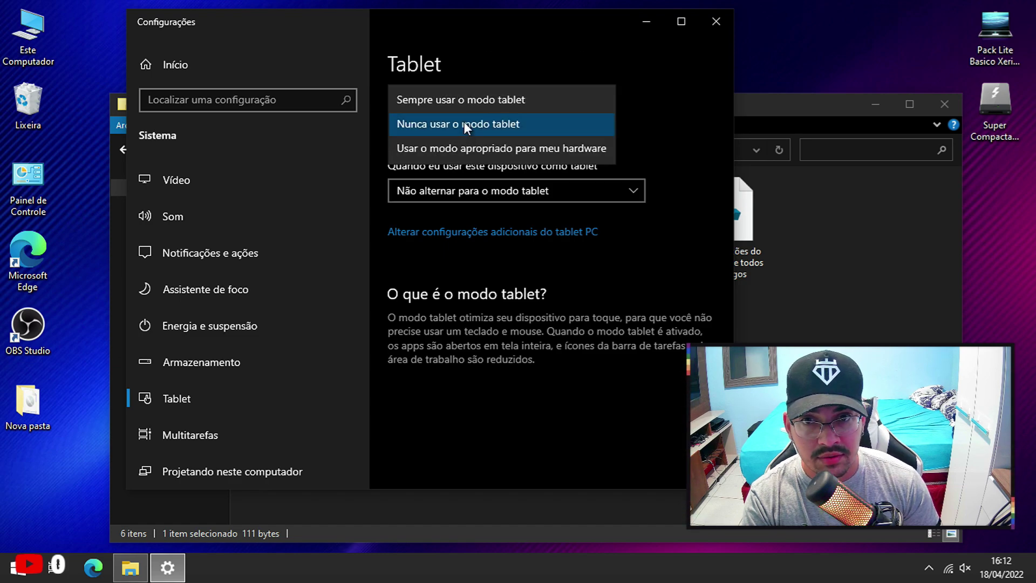
click(616, 76)
click(715, 22)
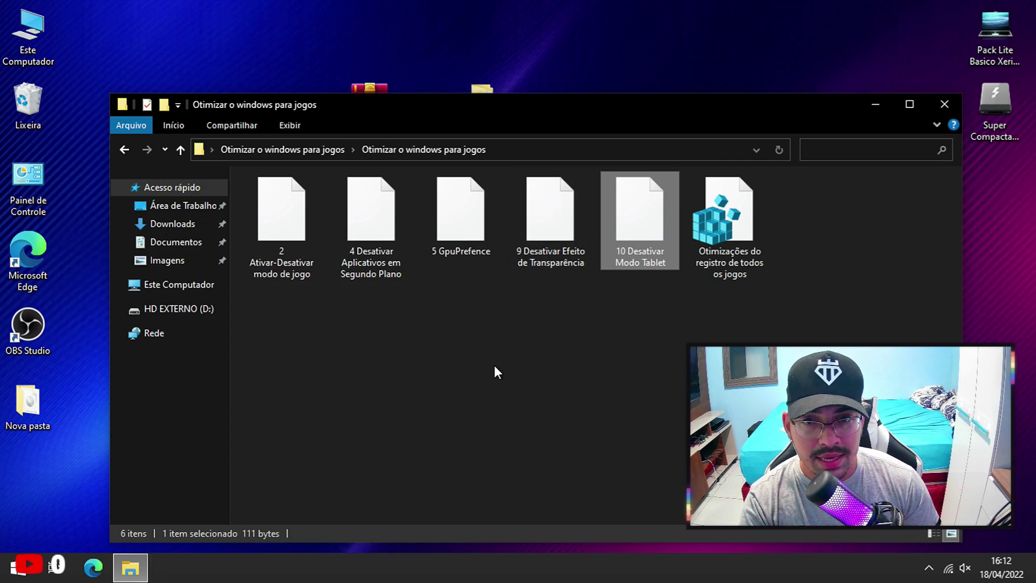
drag(257, 325, 568, 347)
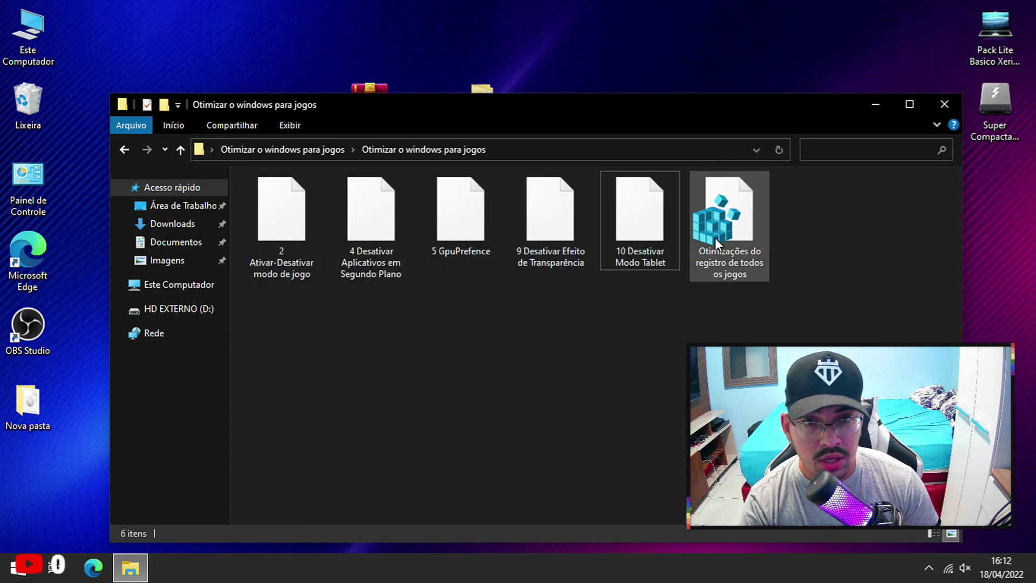
mouse_move(714, 237)
mouse_down()
mouse_move(663, 304)
mouse_move(723, 286)
mouse_move(720, 248)
mouse_up()
click(825, 230)
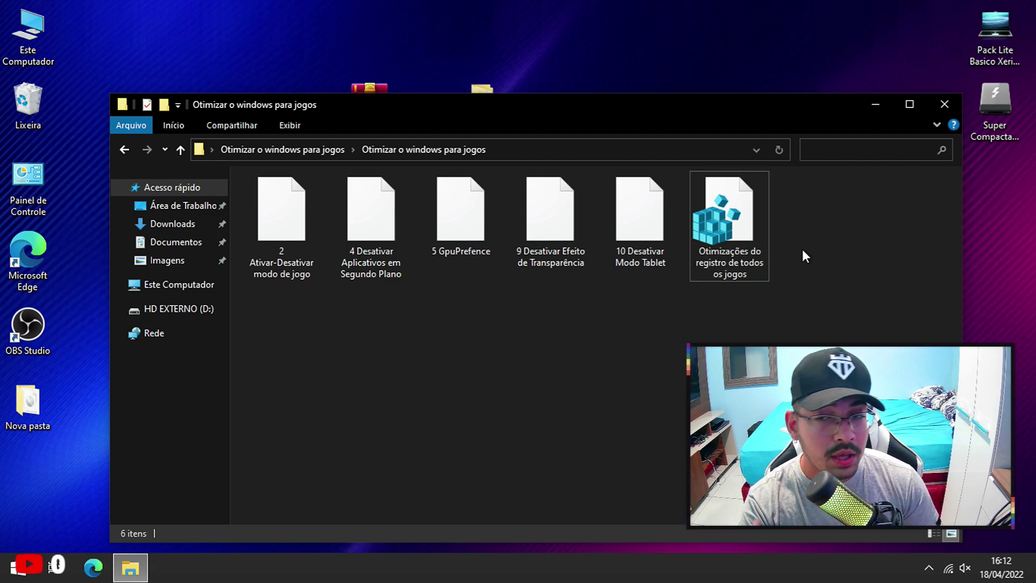
right_click(720, 213)
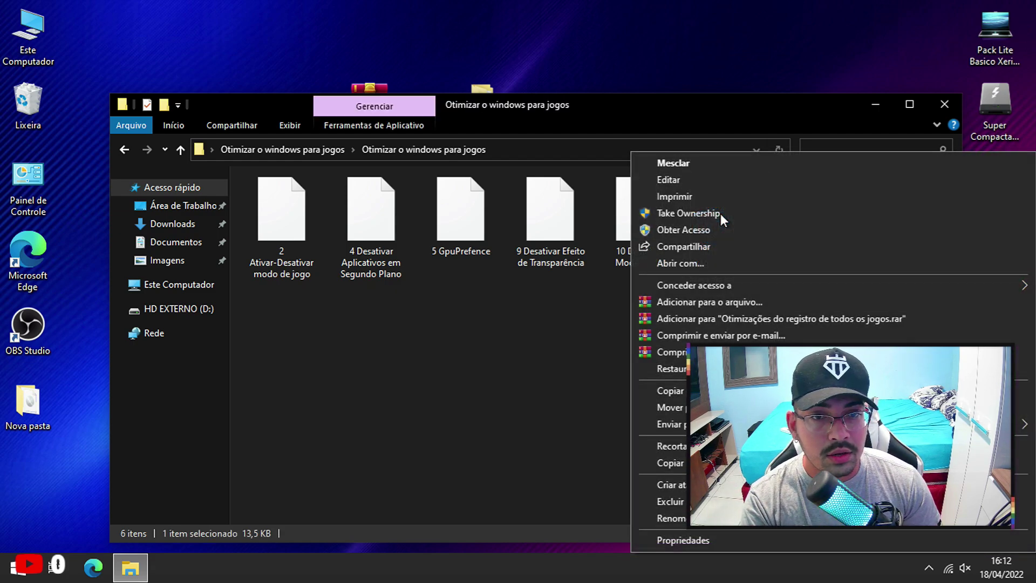
click(549, 355)
Open the "Otimizações do registro de todos os jogos" file as text, review its registry entries including the telemetry keys, and close it
right_click(743, 241)
click(675, 179)
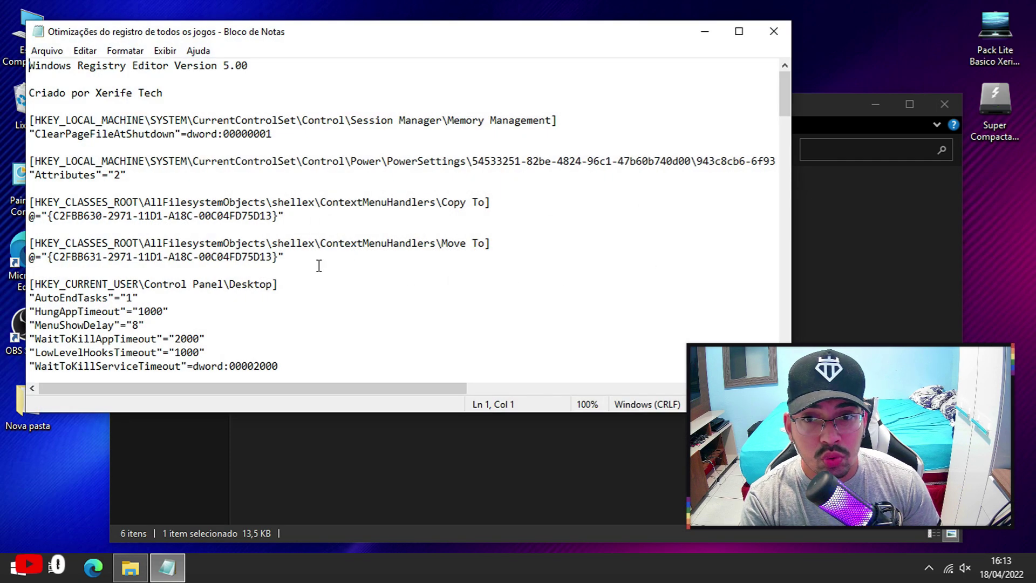
scroll(246, 233, down, 4)
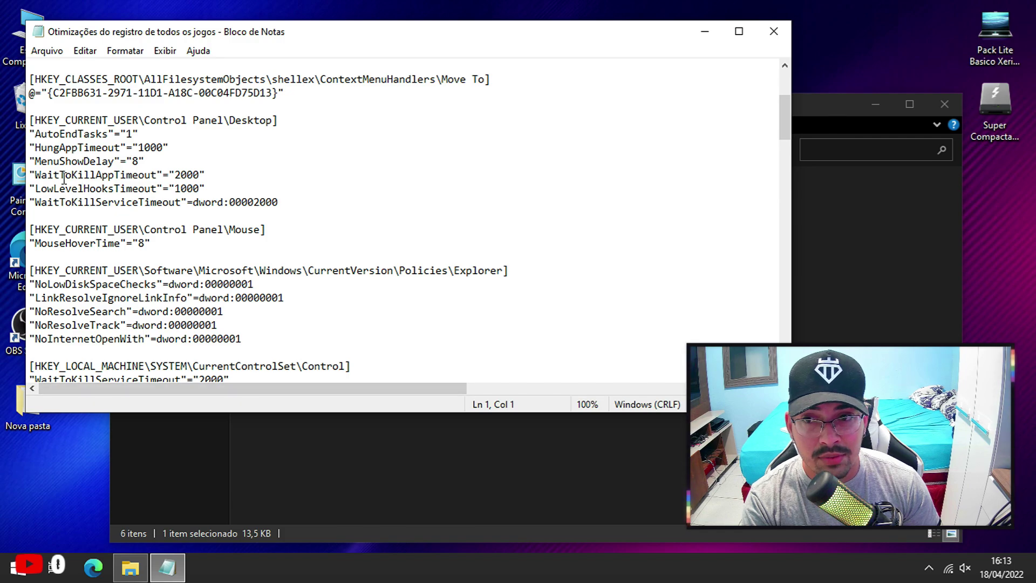
drag(34, 174, 96, 174)
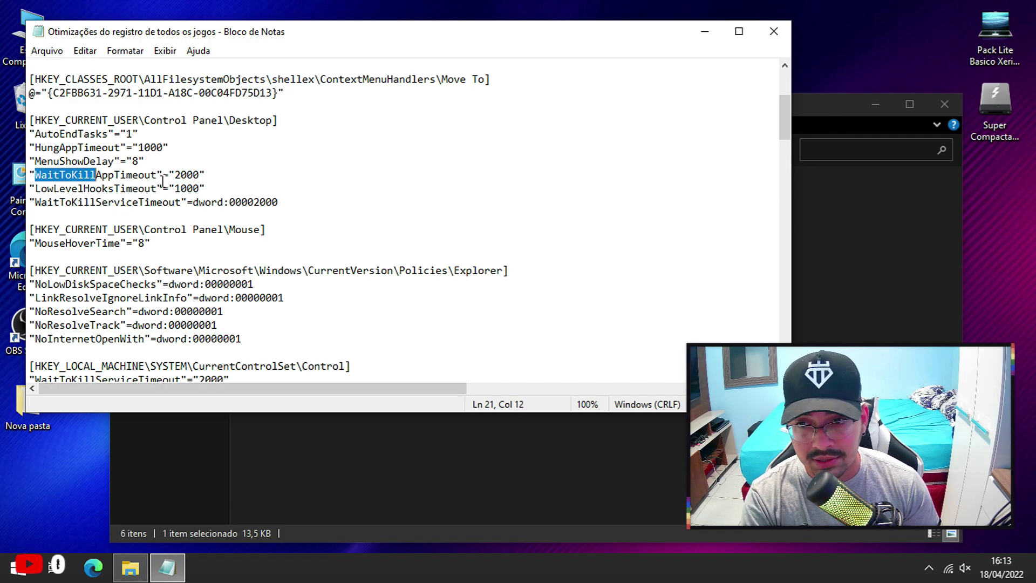
scroll(215, 263, down, 3)
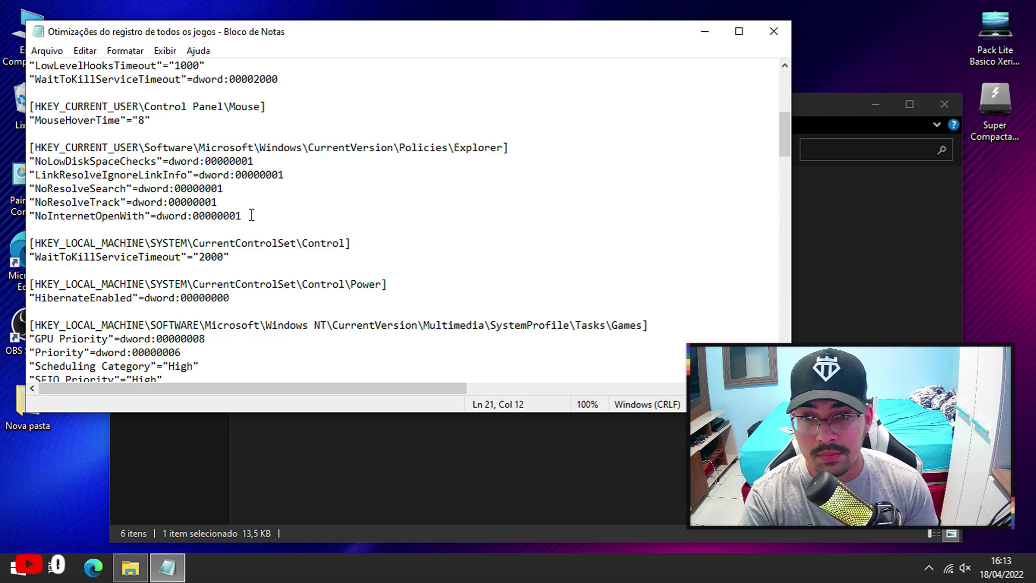
scroll(251, 215, down, 13)
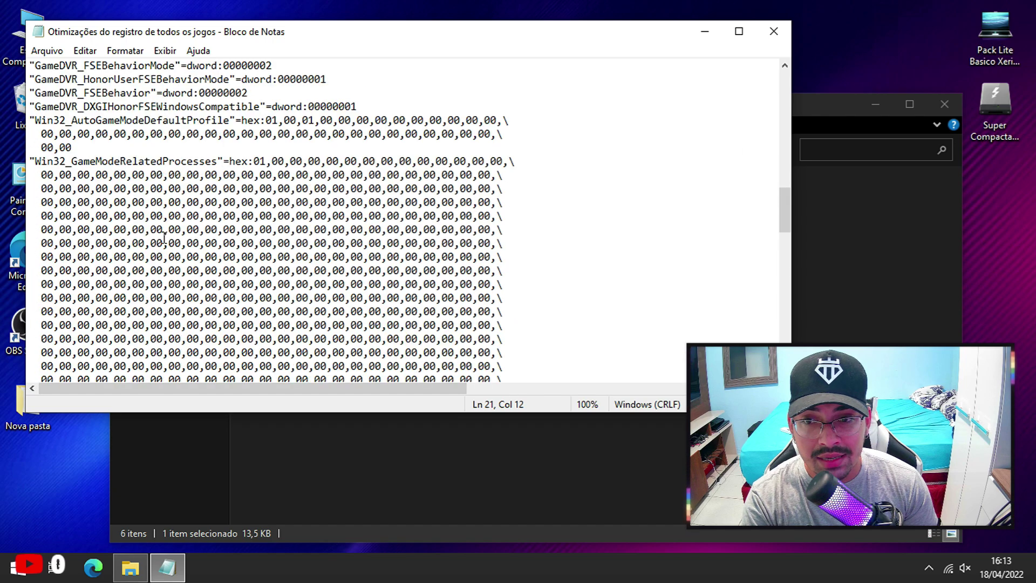
scroll(164, 237, down, 8)
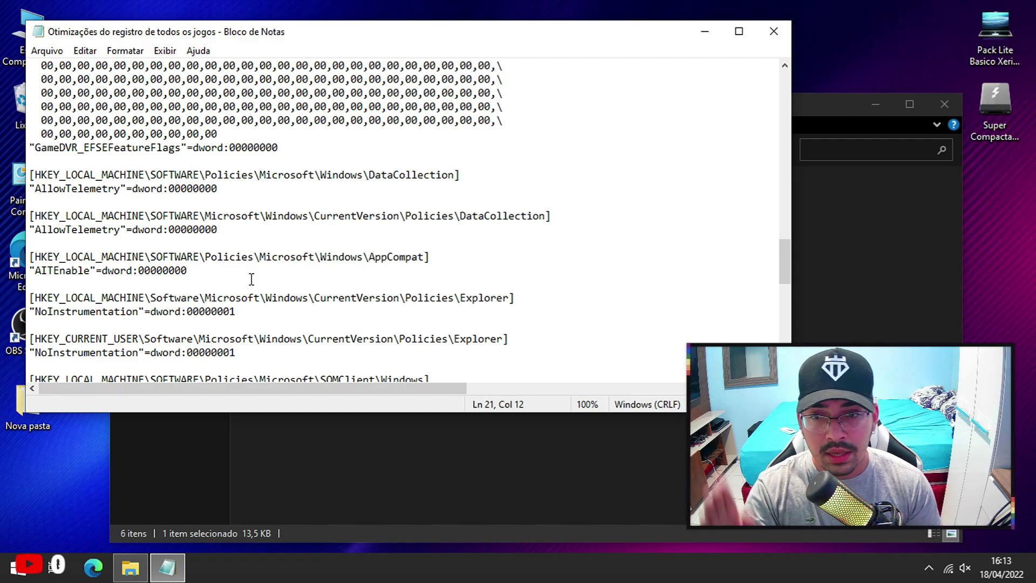
scroll(251, 279, down, 11)
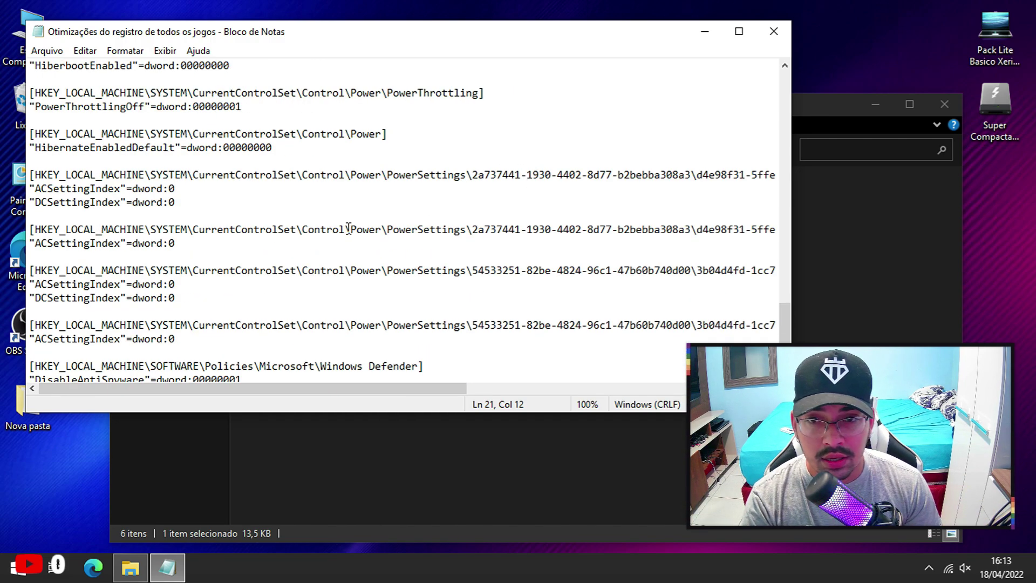
scroll(348, 227, down, 4)
scroll(293, 246, up, 12)
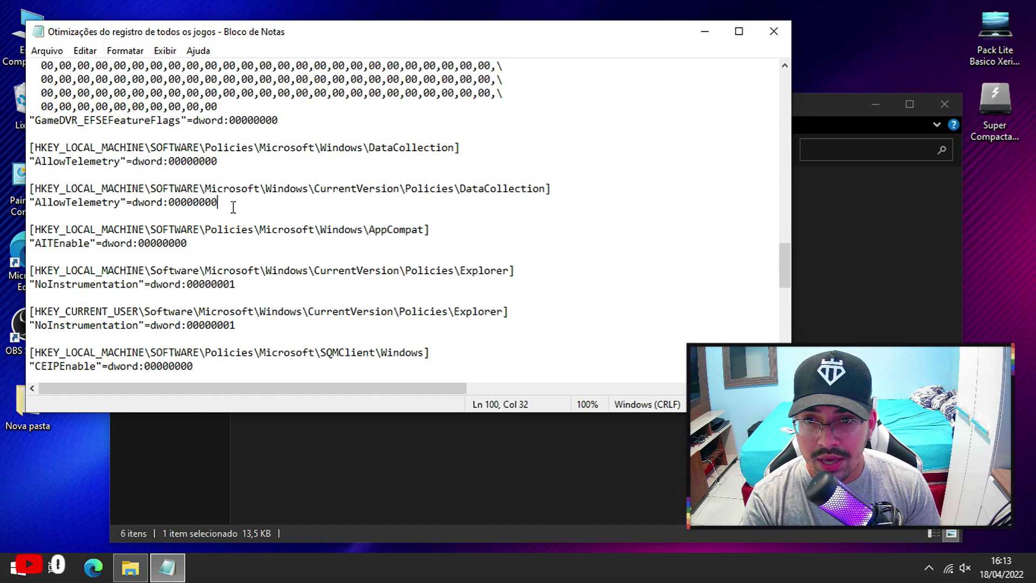
drag(233, 207, 16, 186)
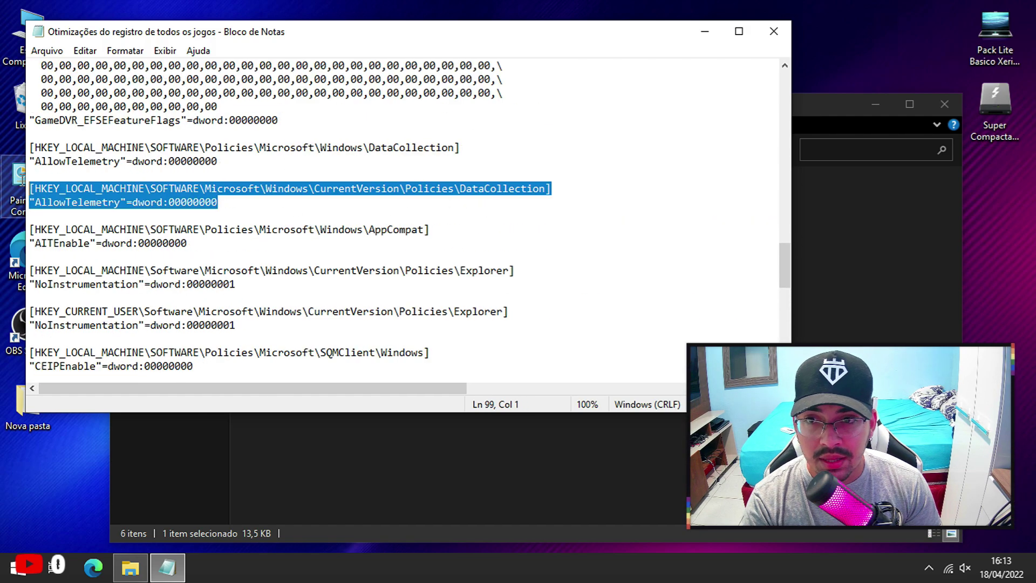
click(47, 52)
click(524, 150)
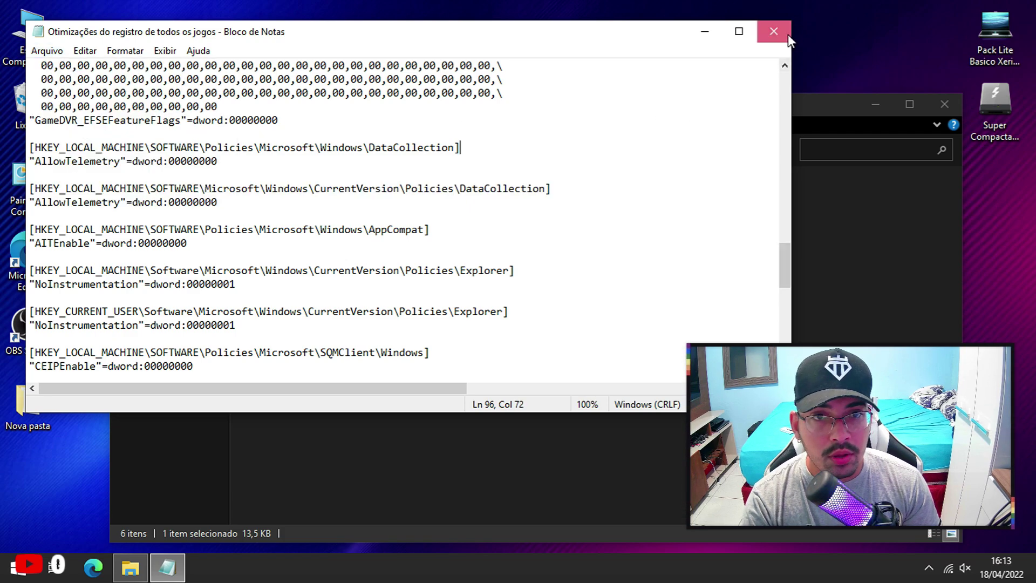
click(775, 32)
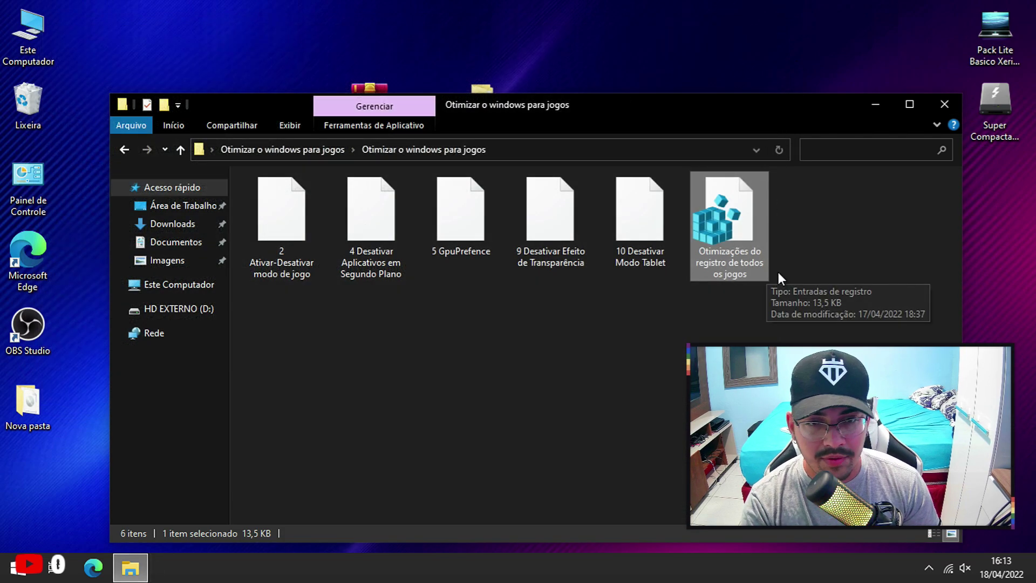
Merge "Otimizações do registro de todos os jogos" into the registry, accept the warning and close the folder window
double_click(727, 242)
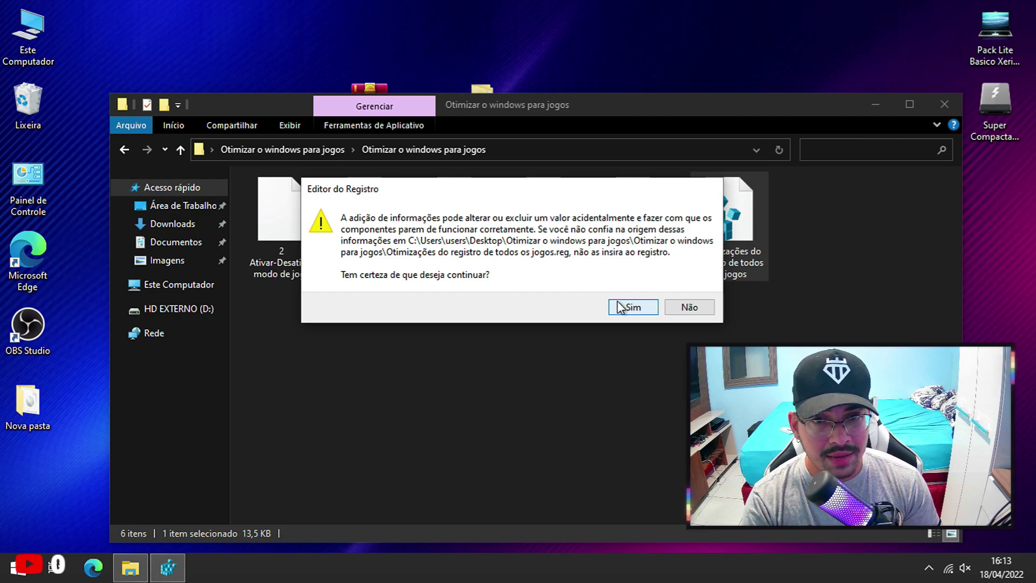
click(630, 306)
click(687, 293)
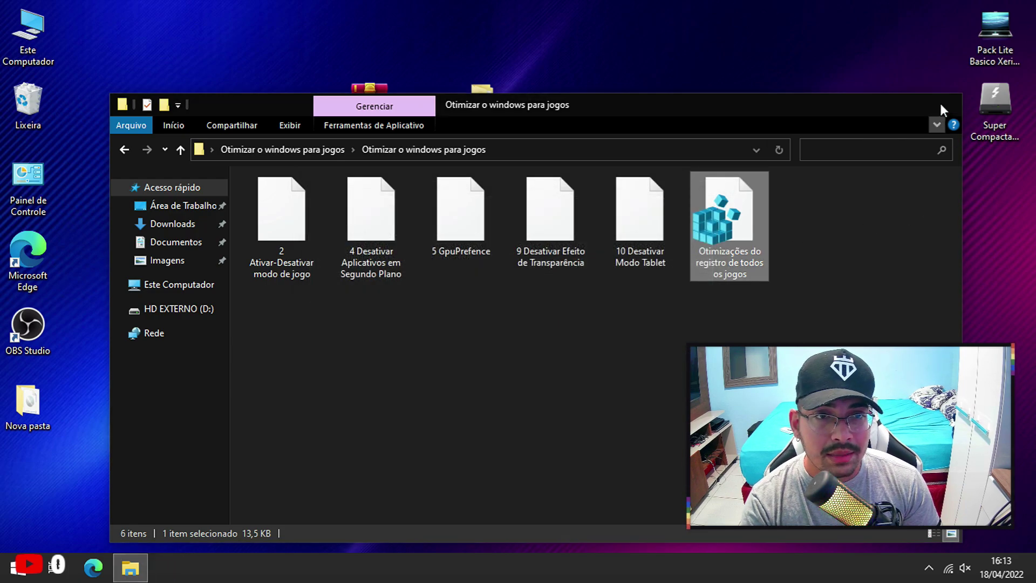
click(940, 103)
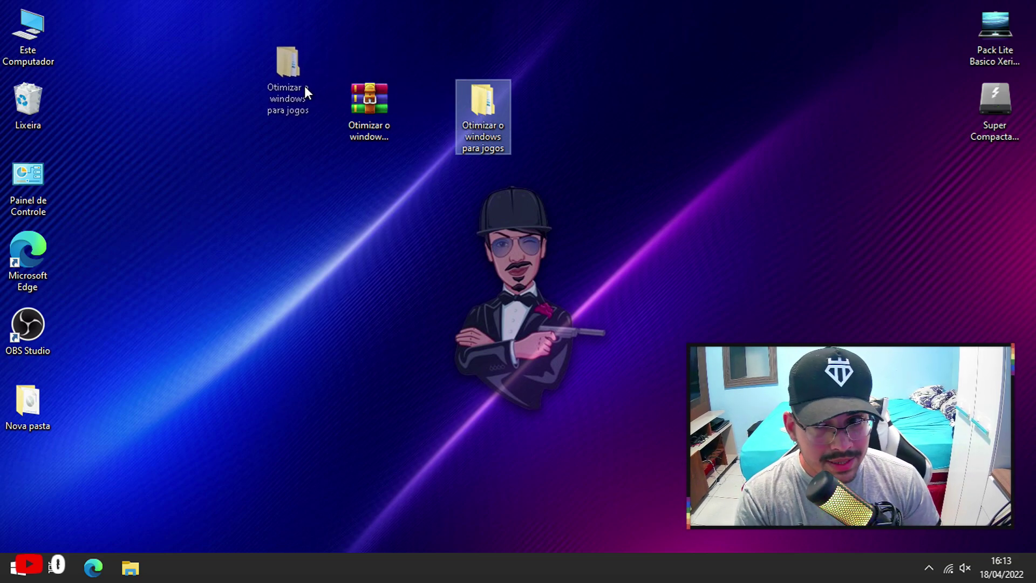
Move the optimization folder beside its archive on the desktop and bring the Pack Lite Basico and Super Compactação 2.0 icons closer
drag(304, 86, 304, 86)
drag(971, 26, 862, 33)
drag(989, 97, 836, 19)
click(859, 153)
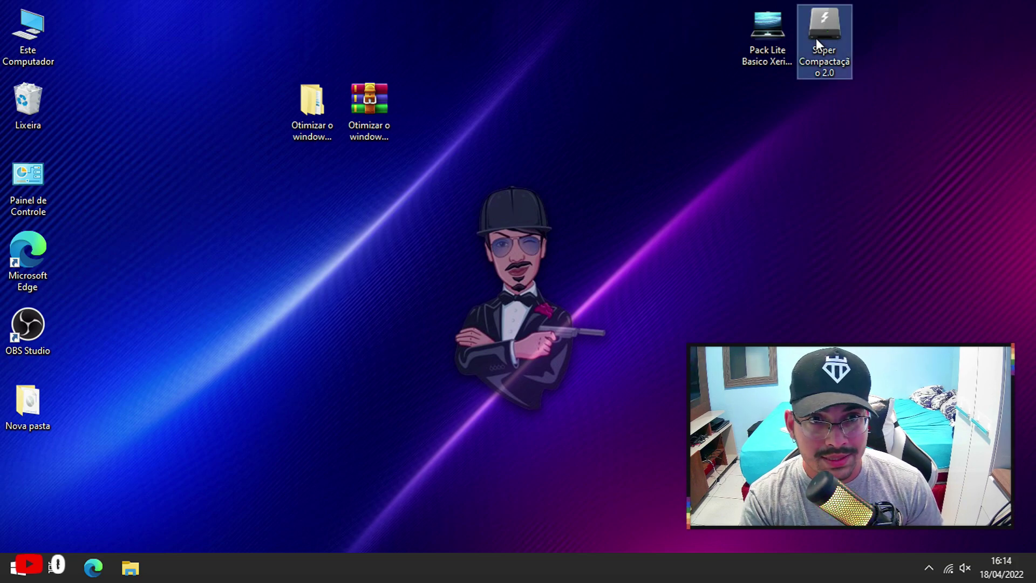
drag(816, 38, 646, 114)
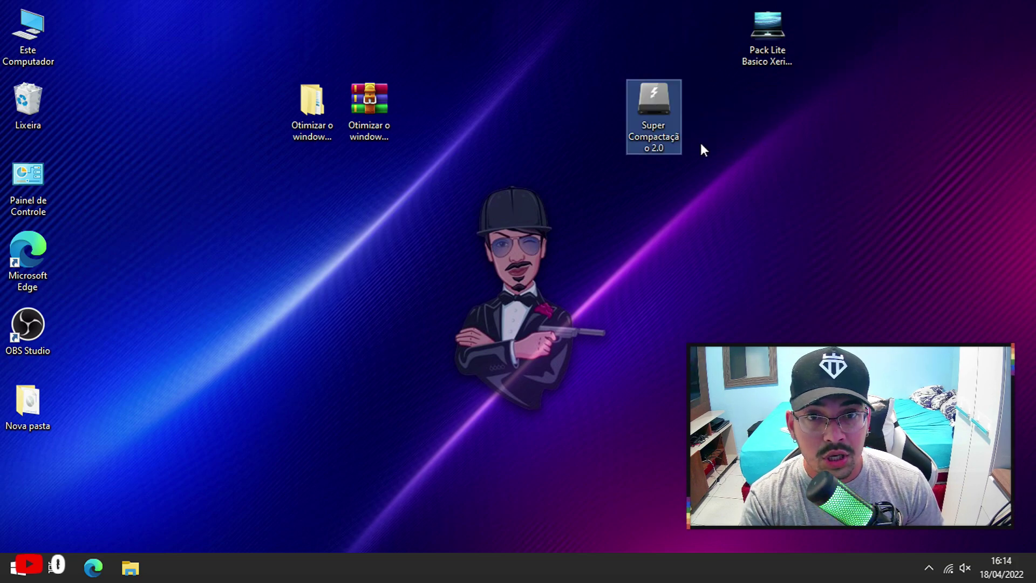
Open Super Compactação 2.0, look over its compression options such as CompactOS and Ultra Compact, and close it
double_click(672, 123)
drag(491, 85, 397, 62)
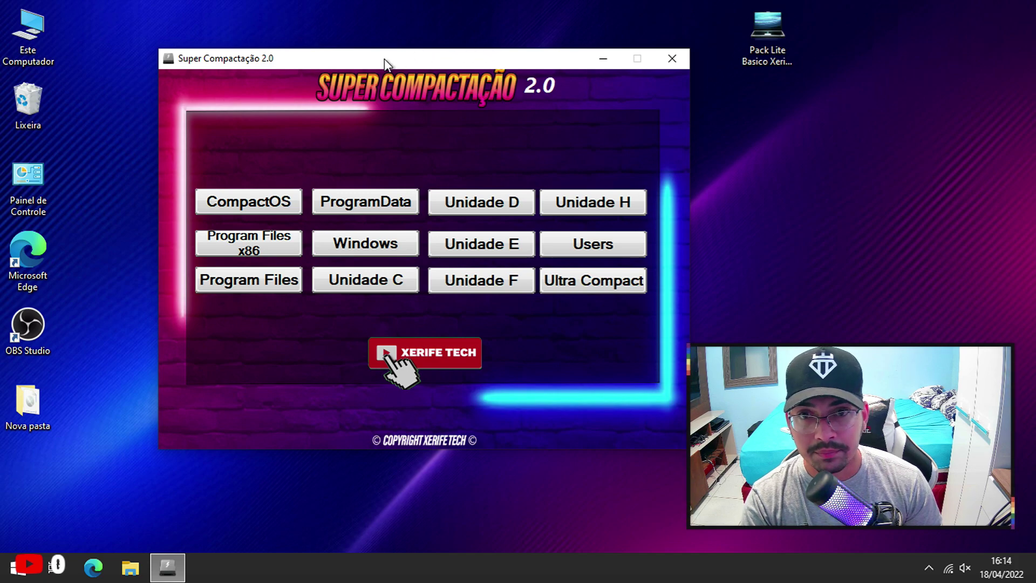
drag(384, 59, 441, 43)
click(310, 183)
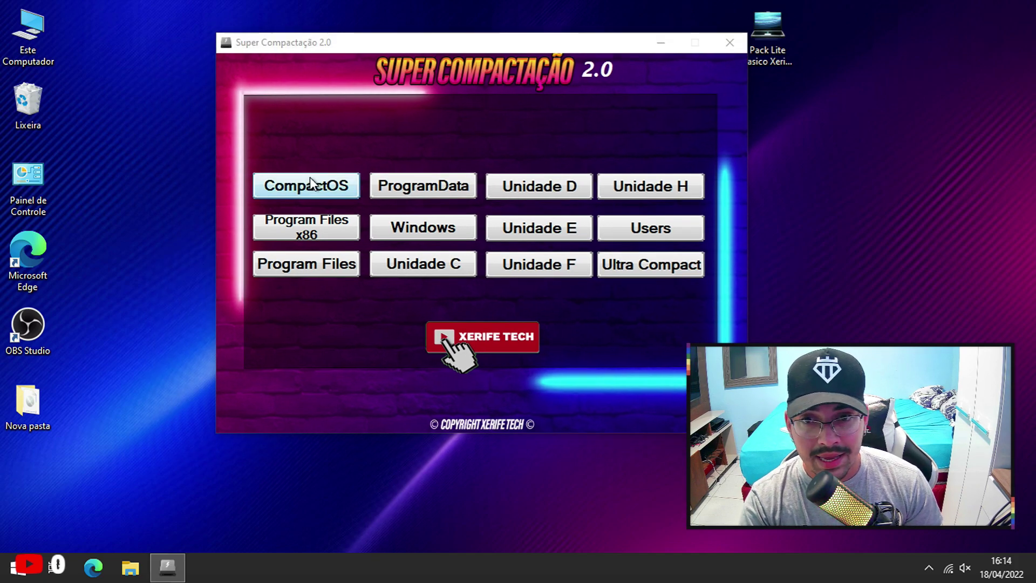
click(754, 52)
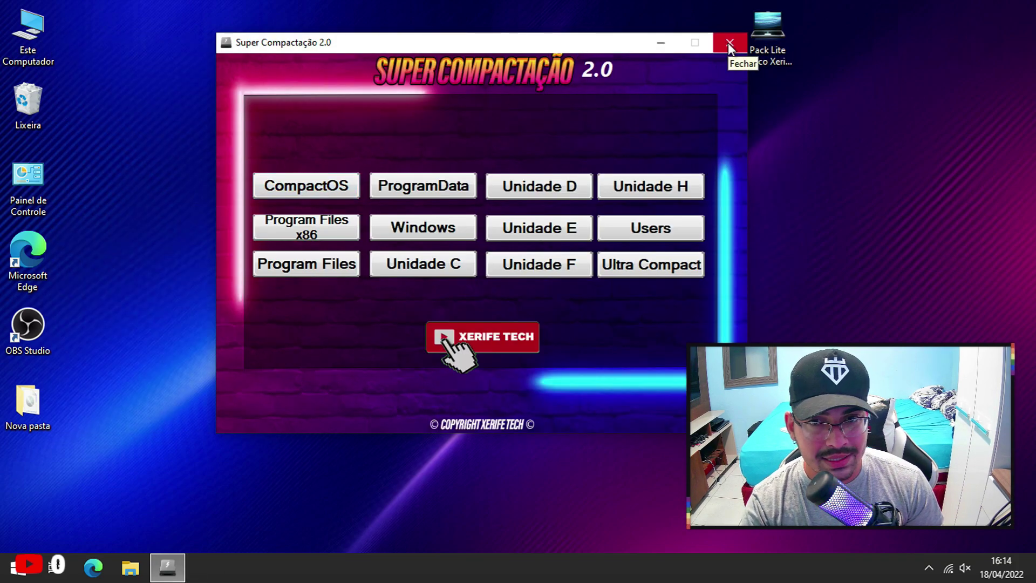
click(728, 43)
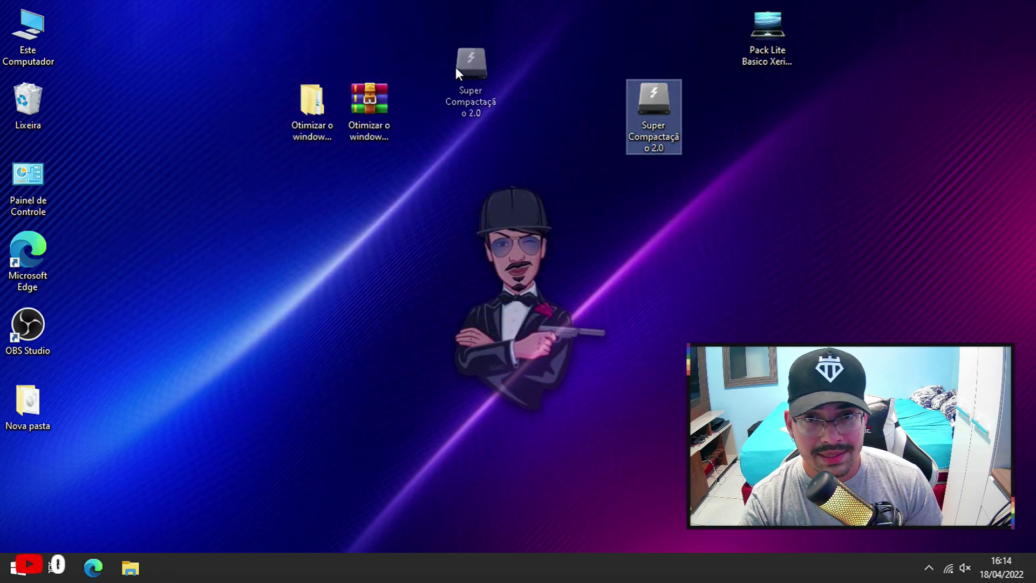
Line up the Super Compactação 2.0 and Pack Lite Basico Xerife Tech icons in the same desktop row as the optimization archive
drag(455, 67, 458, 76)
click(781, 60)
drag(655, 53, 597, 59)
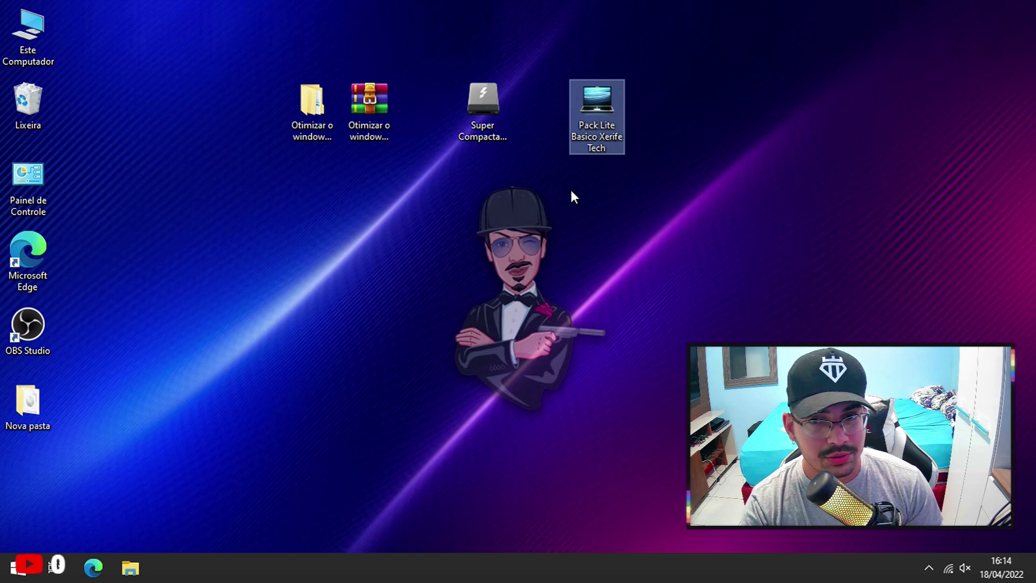
Check the CPU performance figures and process count in Gerenciador de Tarefas, and close it
right_click(413, 565)
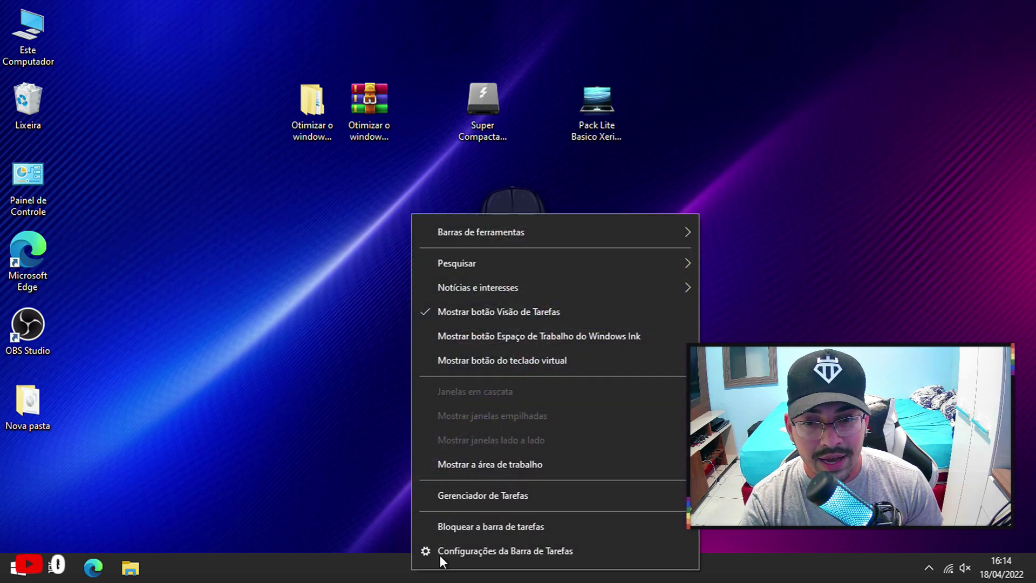
click(490, 496)
click(124, 318)
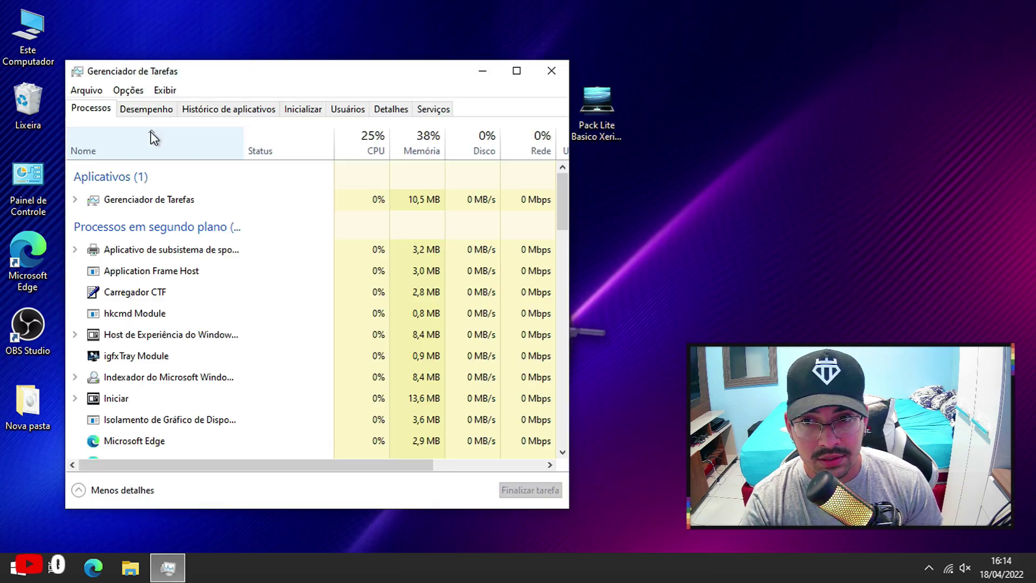
click(150, 110)
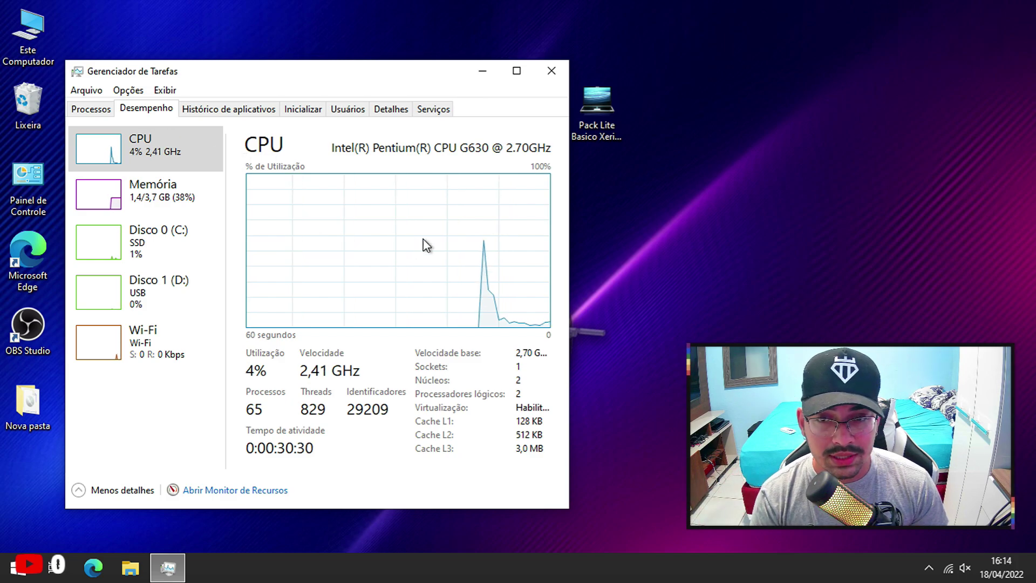
click(551, 73)
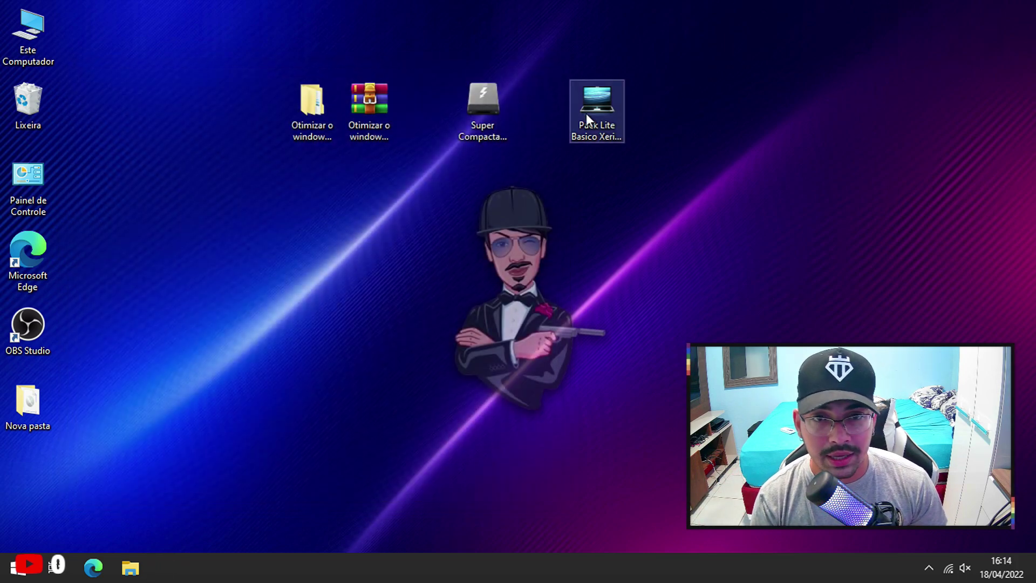
Open Pack Lite Basico Xerife Tech from the desktop, run its D. Serviços option, and close the program
drag(616, 99, 640, 97)
double_click(592, 113)
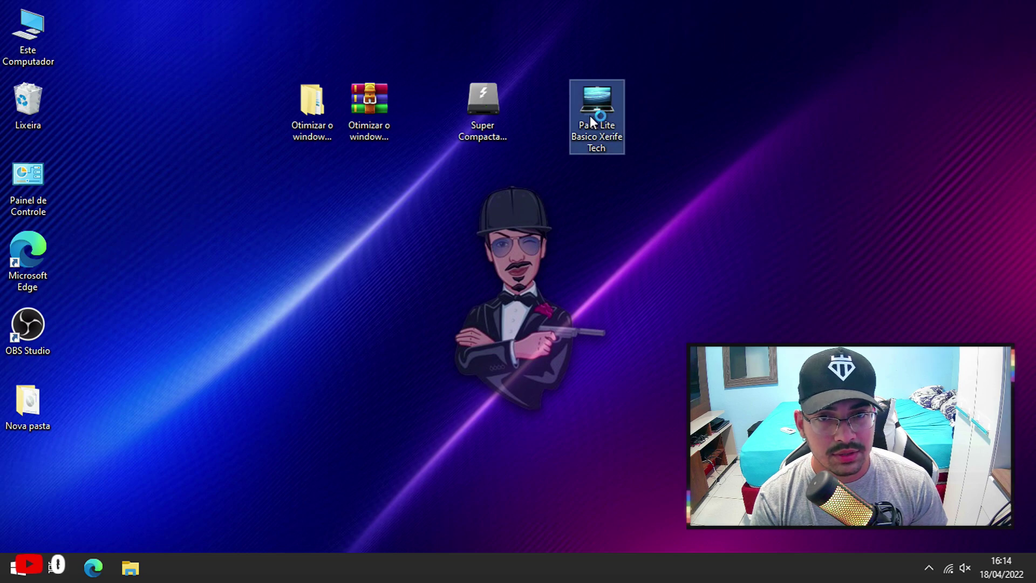
drag(498, 156, 494, 117)
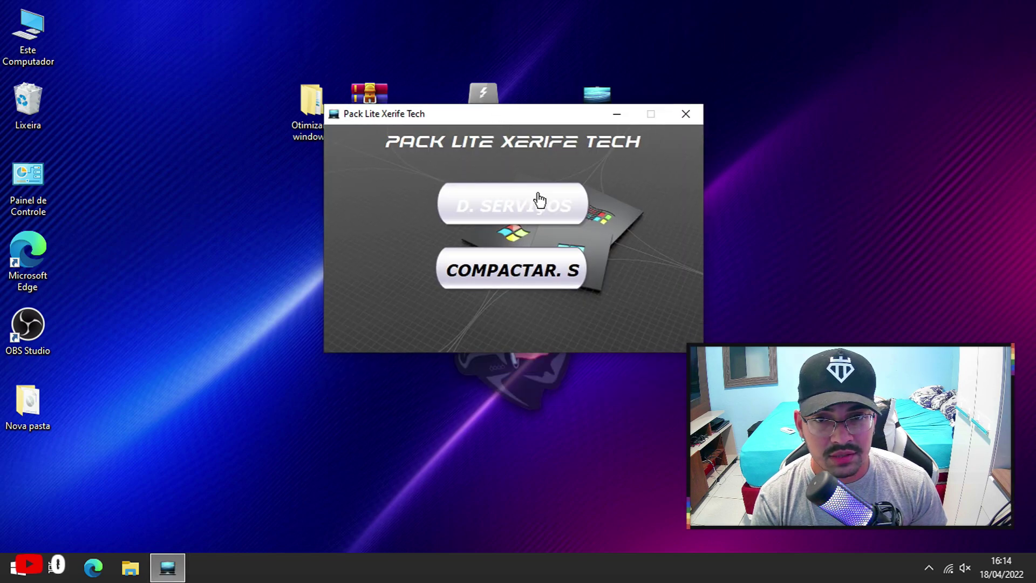
click(488, 207)
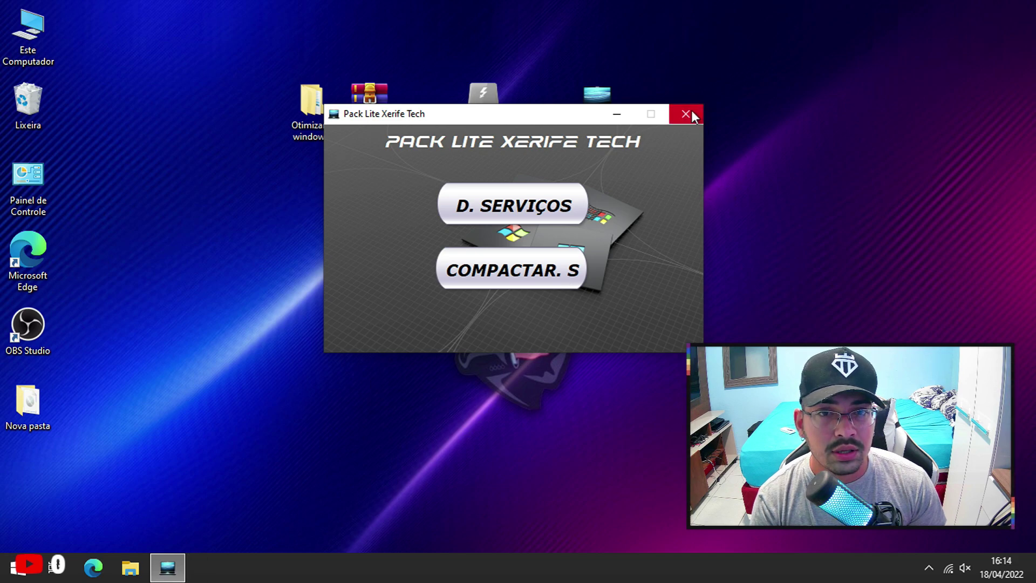
click(686, 114)
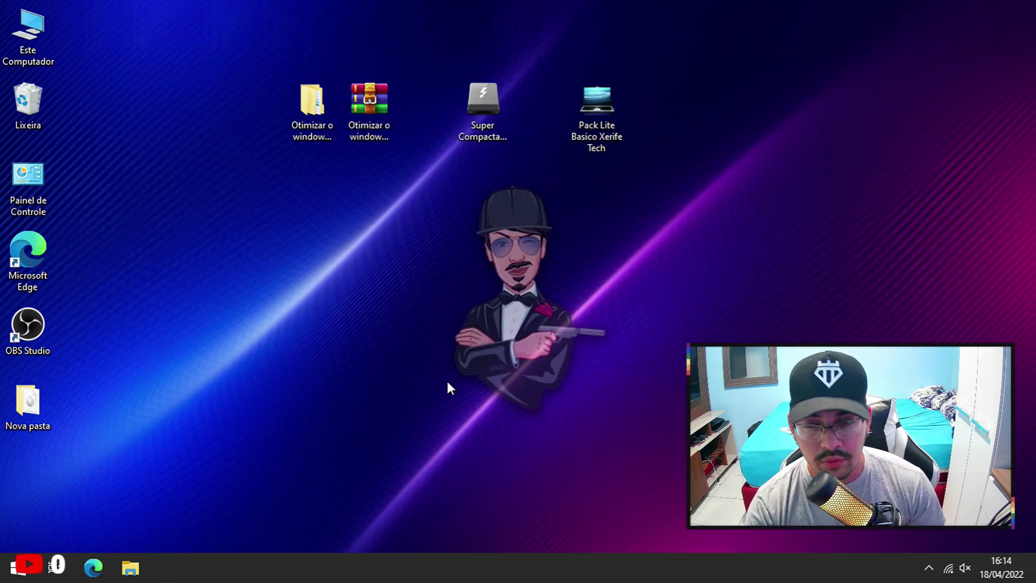
Restart the computer after running Pack Lite
click(18, 567)
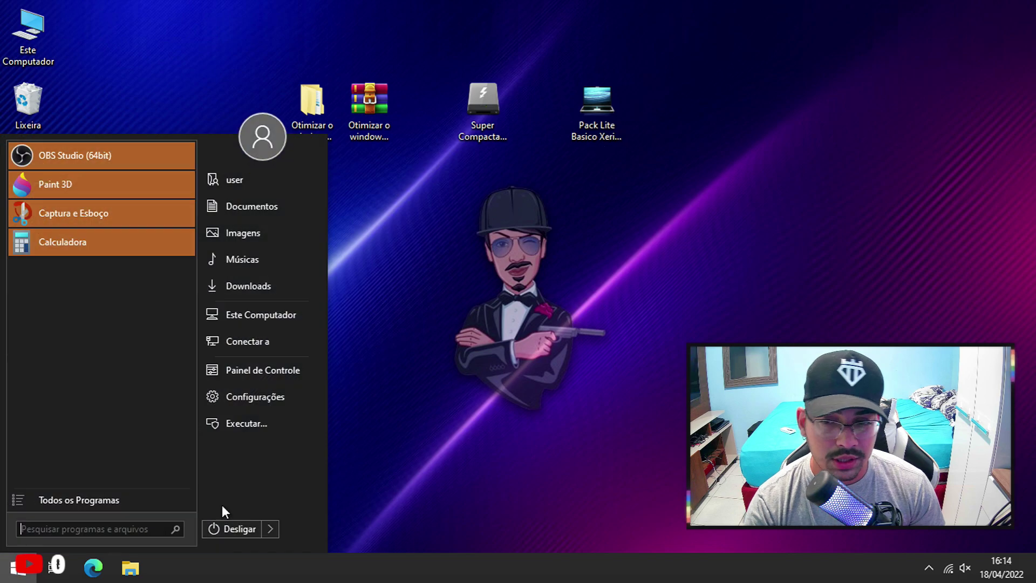
click(270, 528)
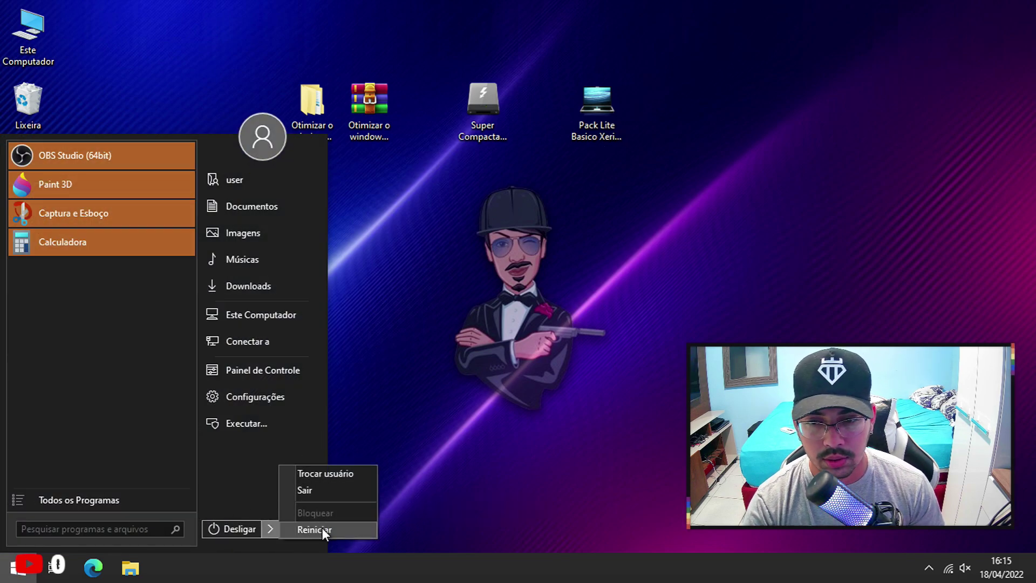
click(335, 528)
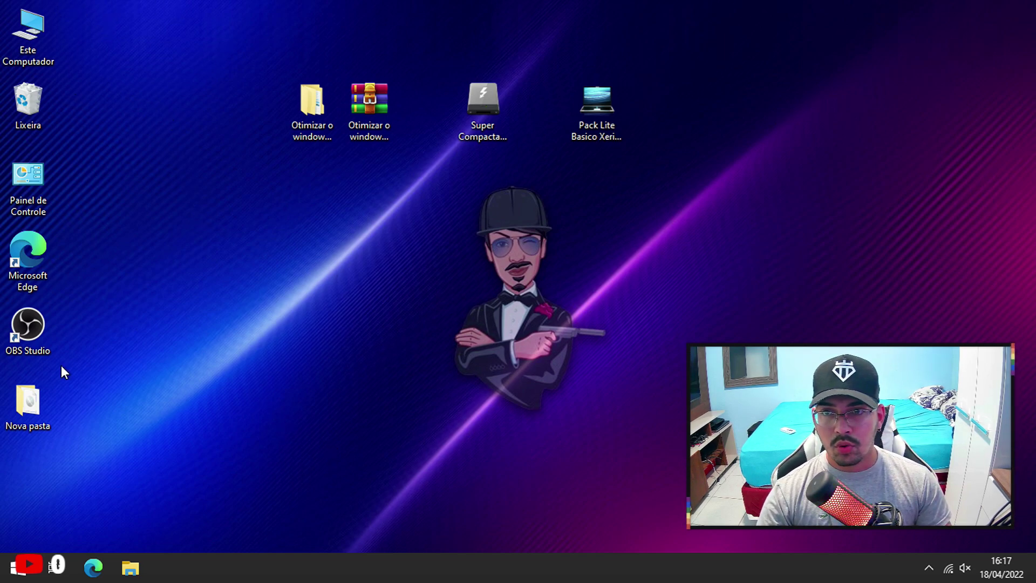
click(965, 568)
click(418, 425)
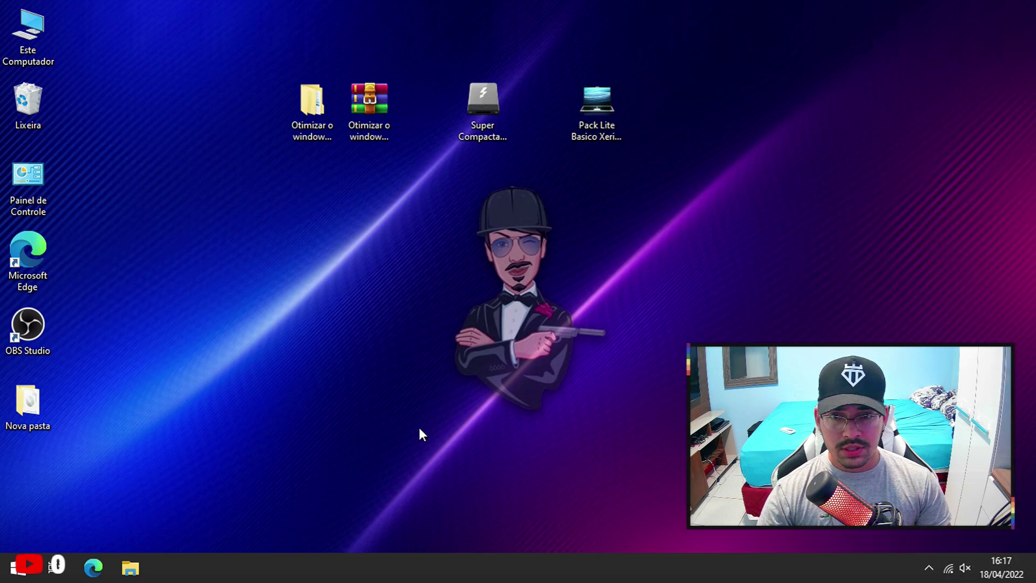
Check the CPU performance figures, process count and memory usage in Gerenciador de Tarefas, and close it
right_click(426, 576)
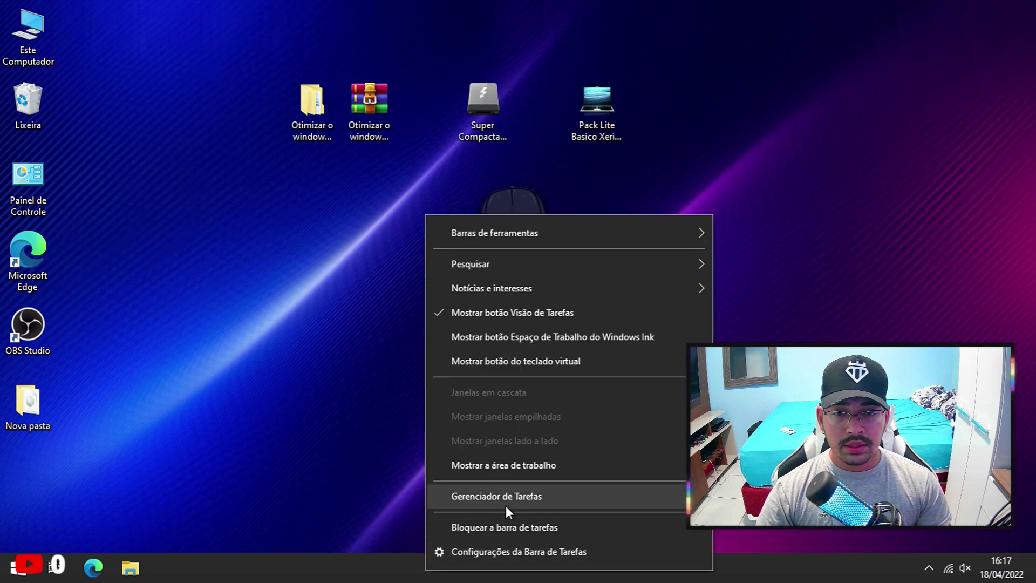
click(505, 499)
click(281, 93)
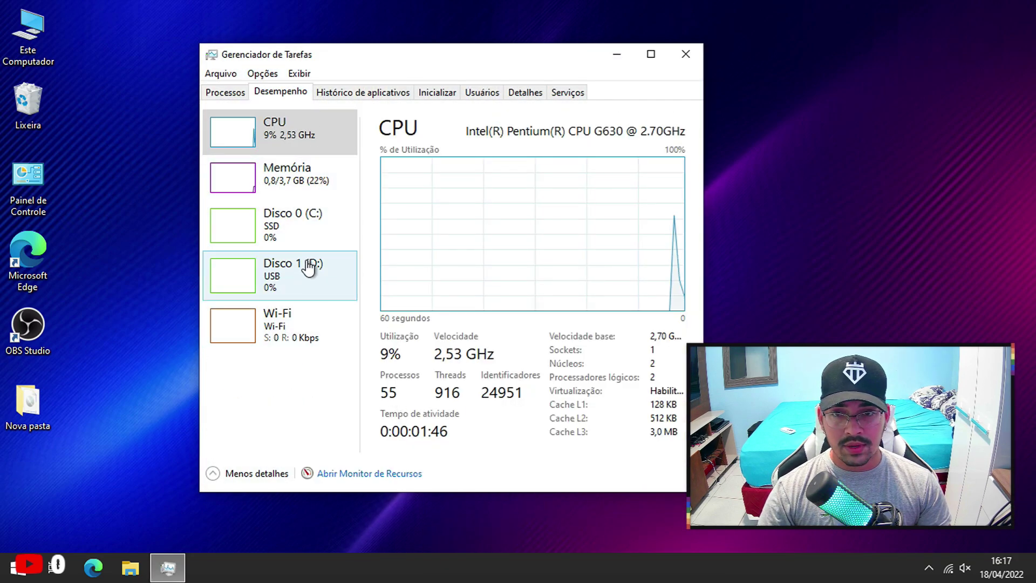
click(298, 186)
mouse_move(472, 299)
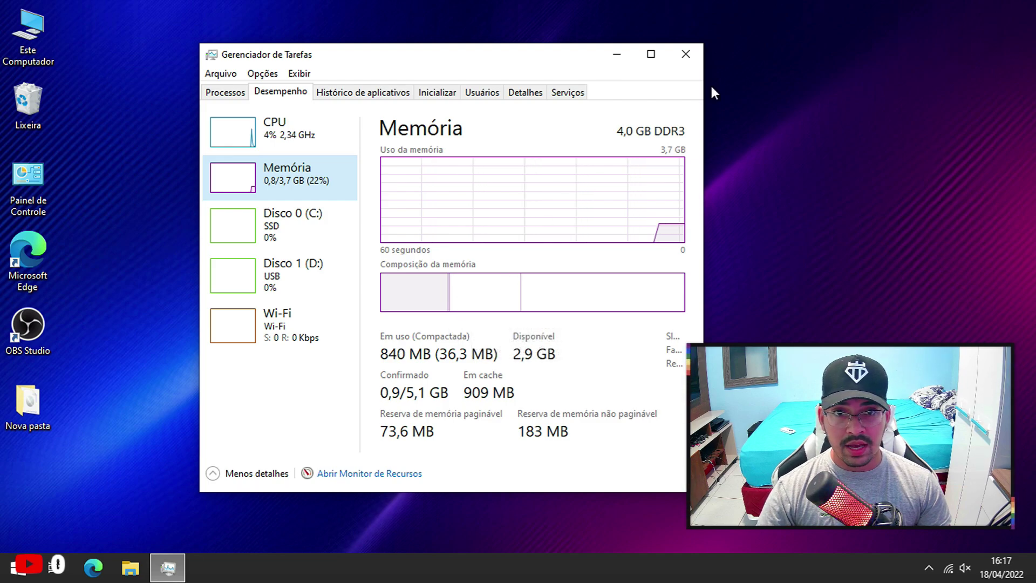
click(686, 54)
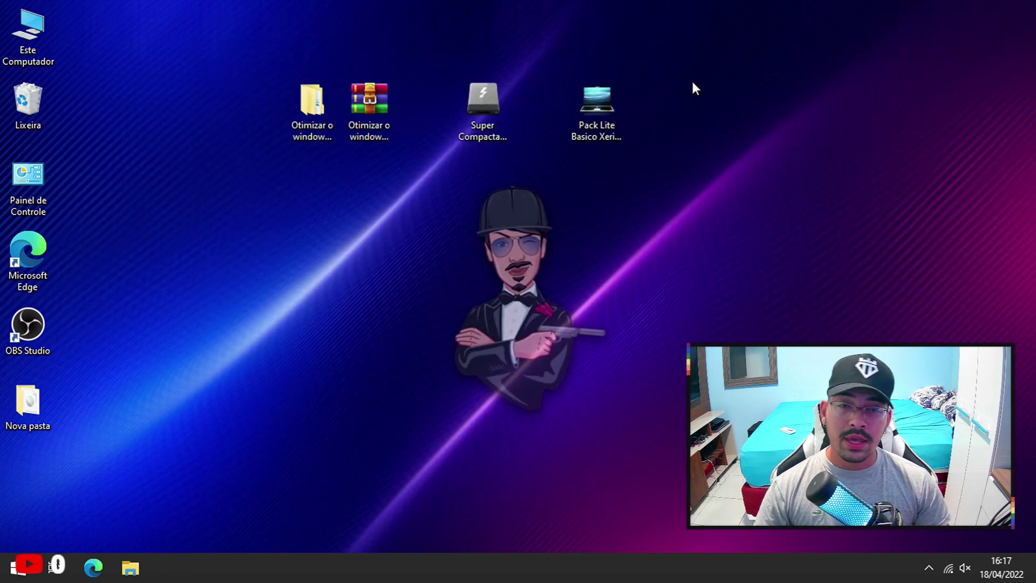